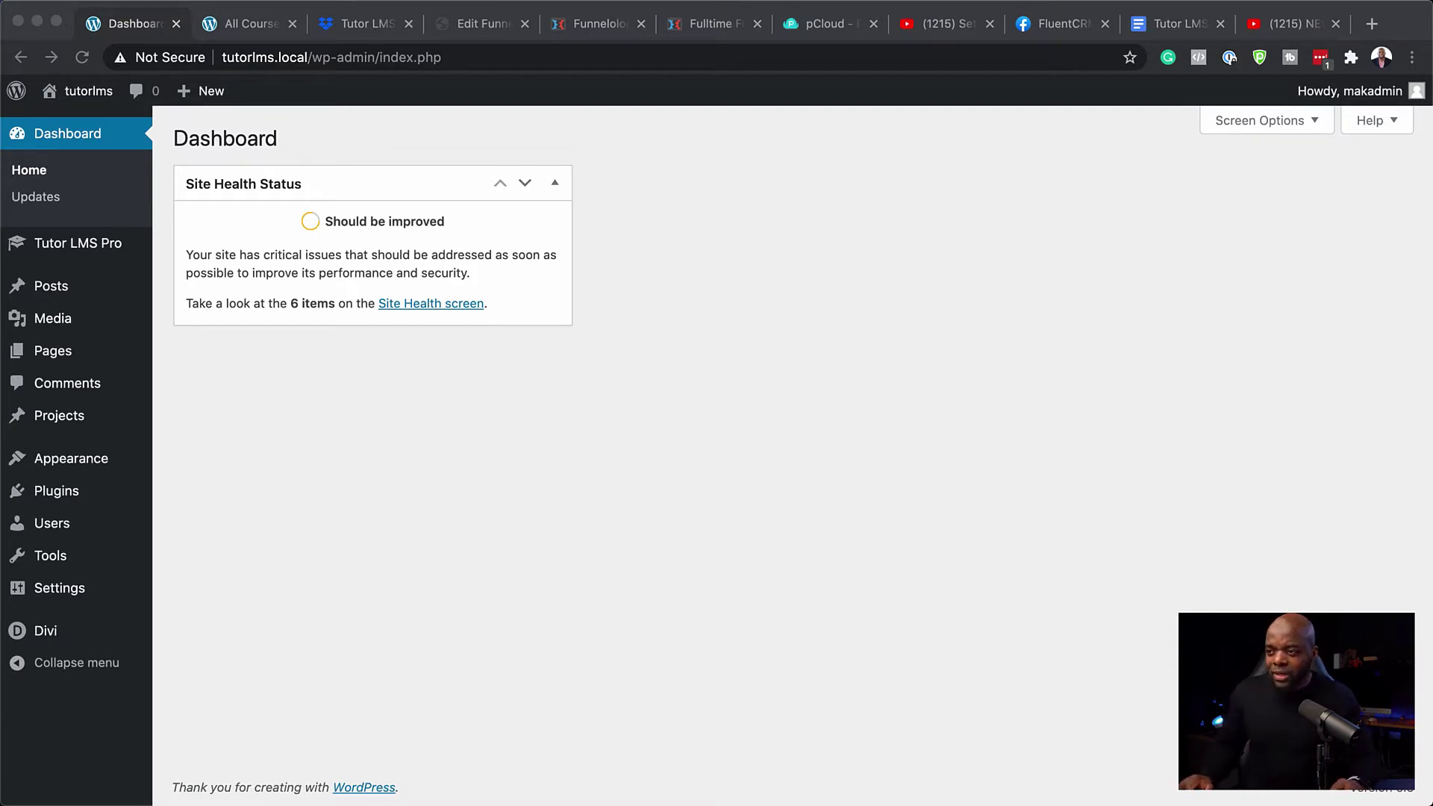
- Search the plugin directory for 'woocommerce', then install and activate it
mouse_move(89, 496)
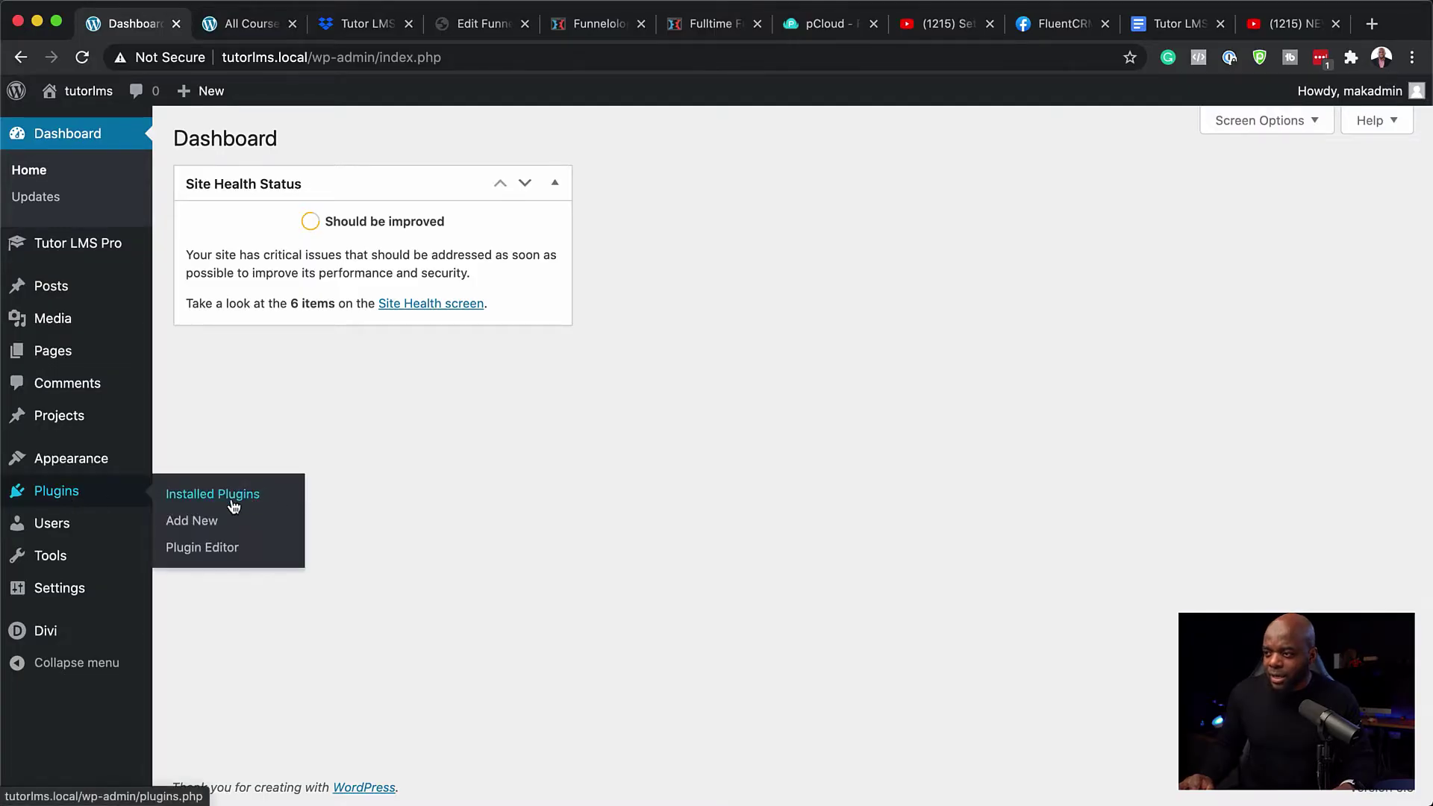
left_click(200, 522)
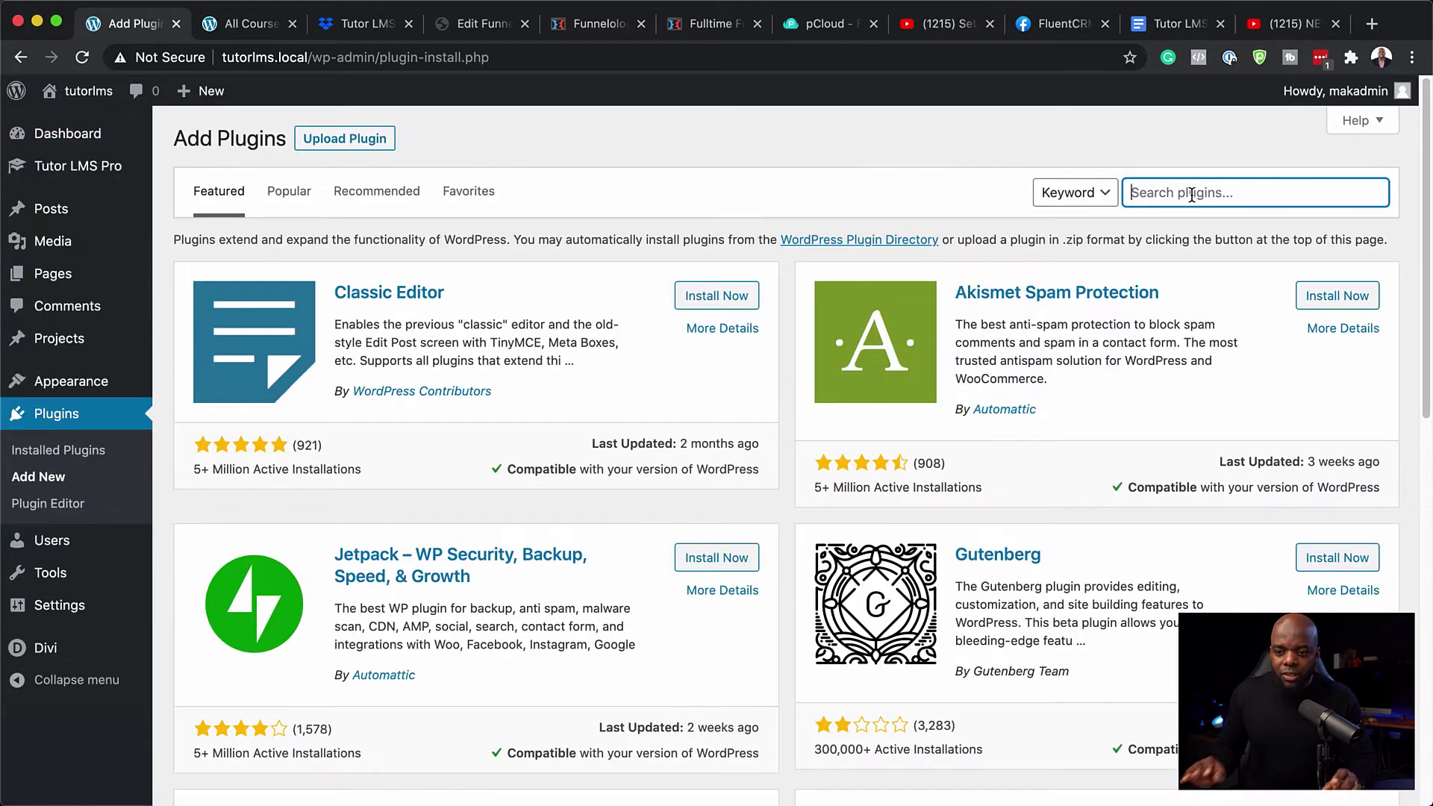
type("wooc")
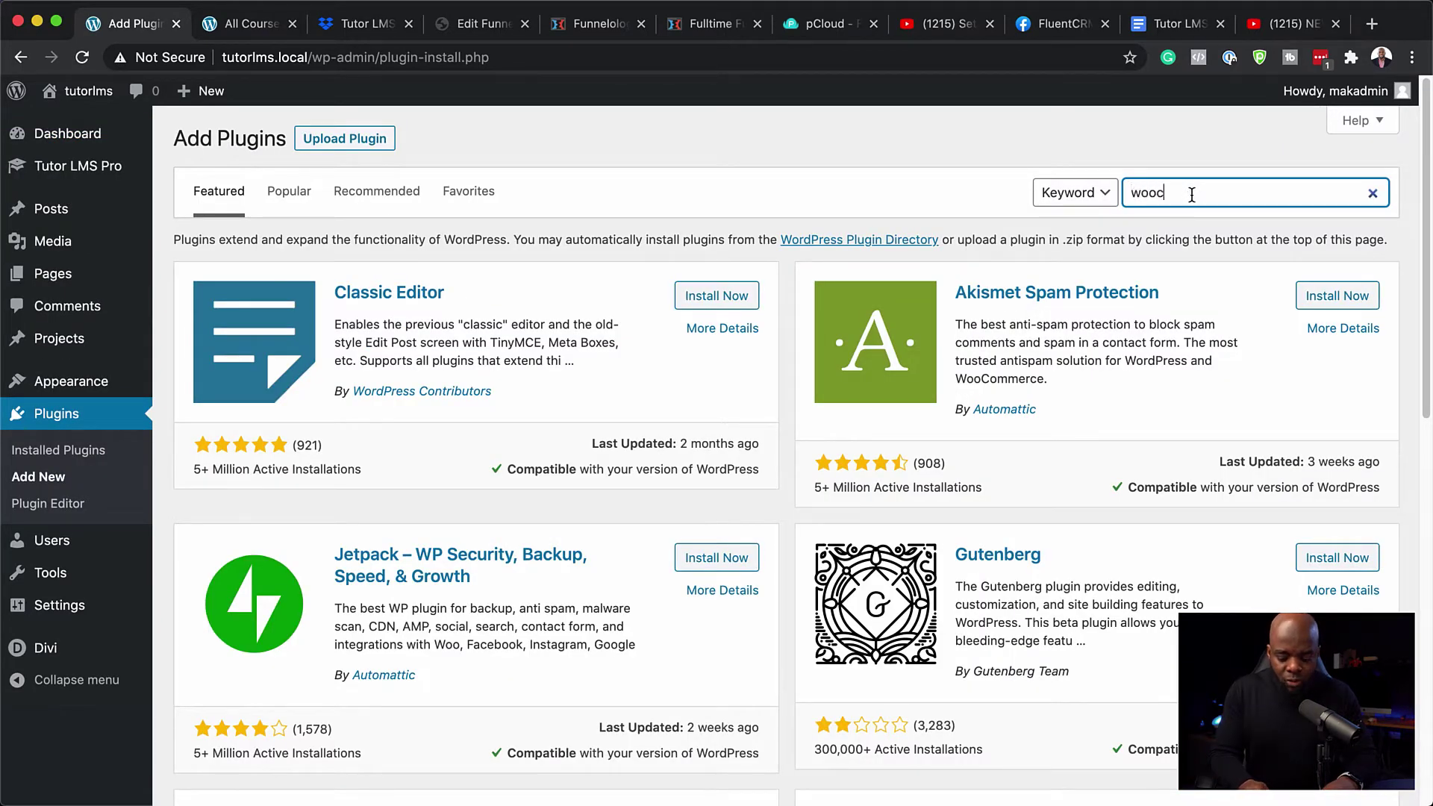
type("ommerce")
left_click(734, 302)
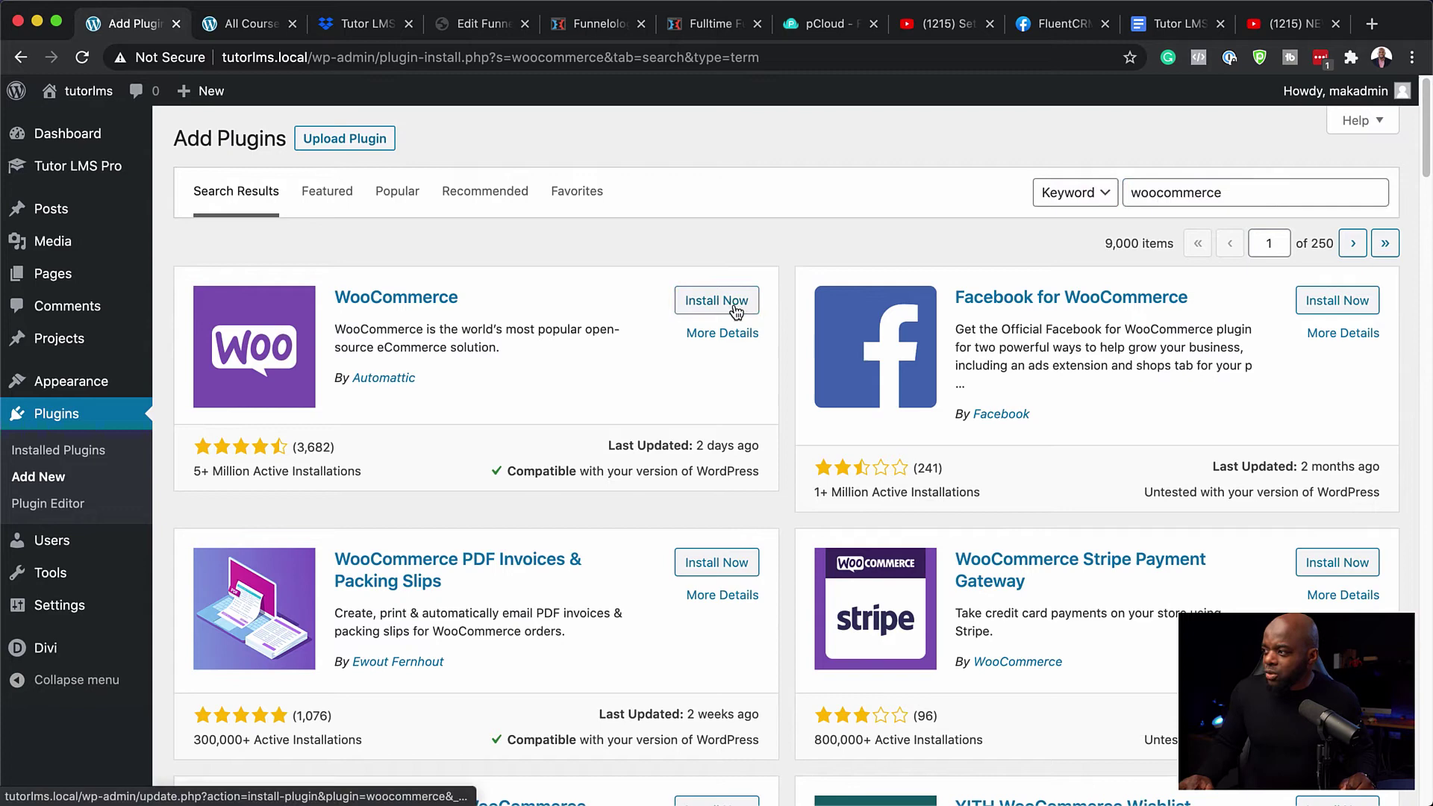
left_click(731, 304)
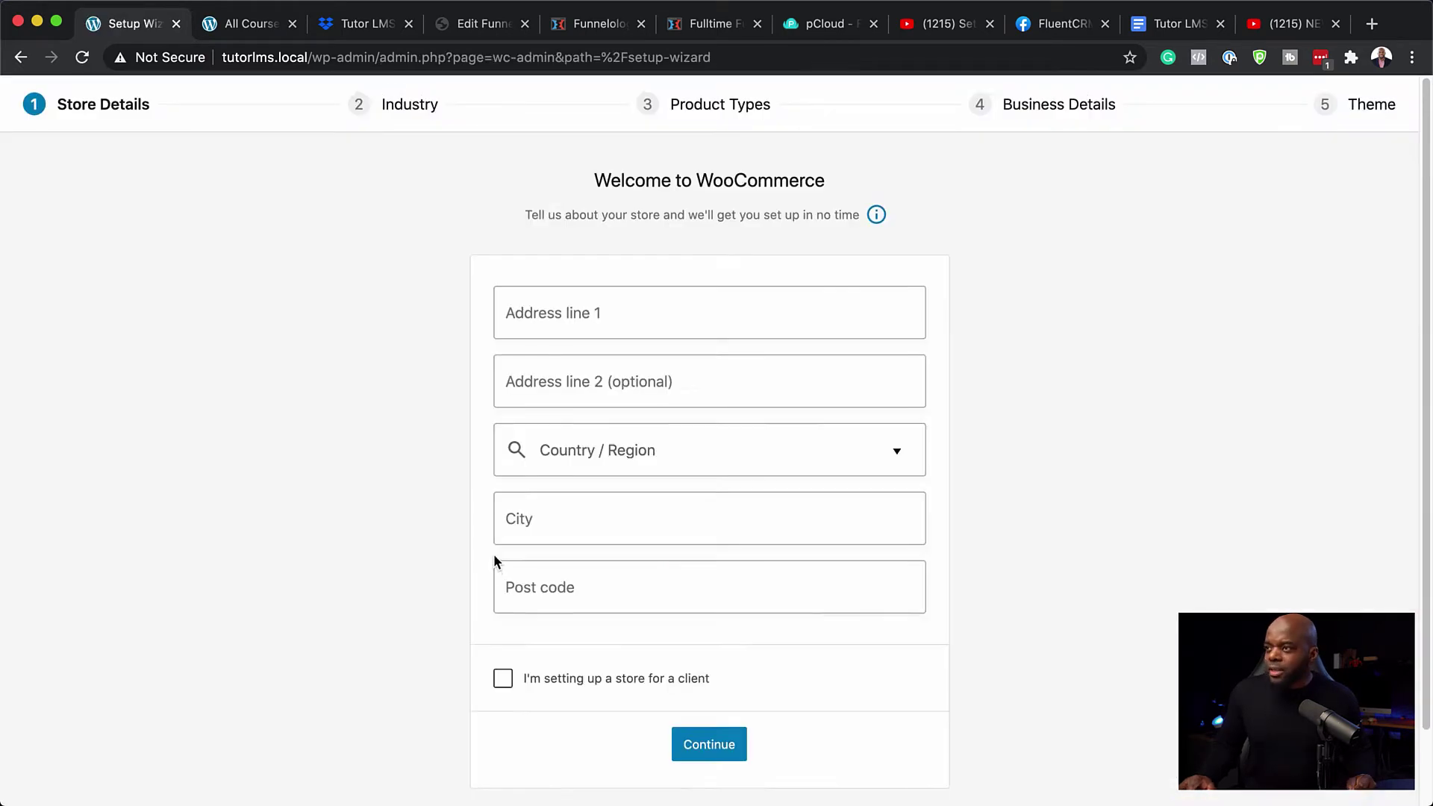
- Skip the store details setup, decline usage tracking and dismiss the WooCommerce welcome message
scroll(672, 672, "down", 2)
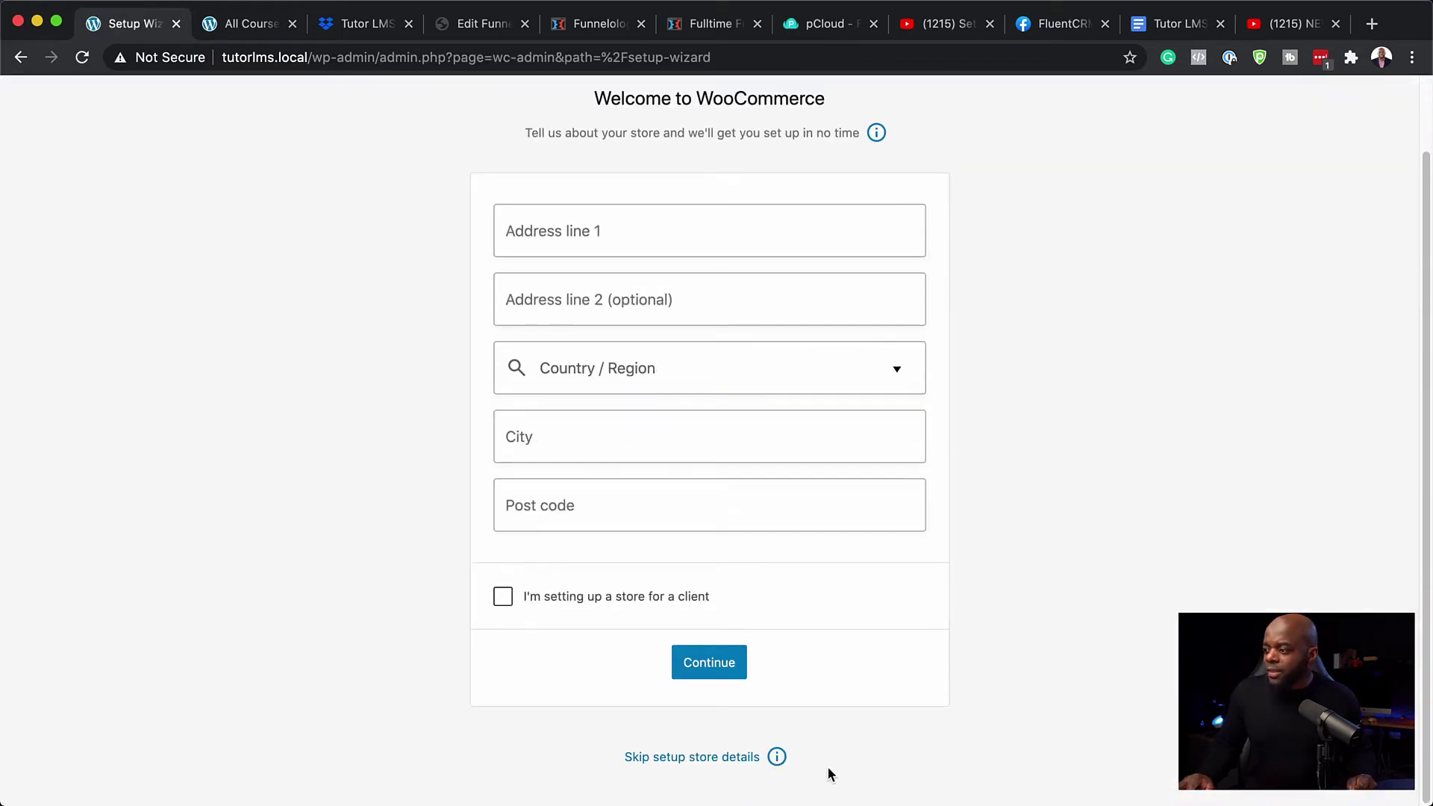
left_click(702, 762)
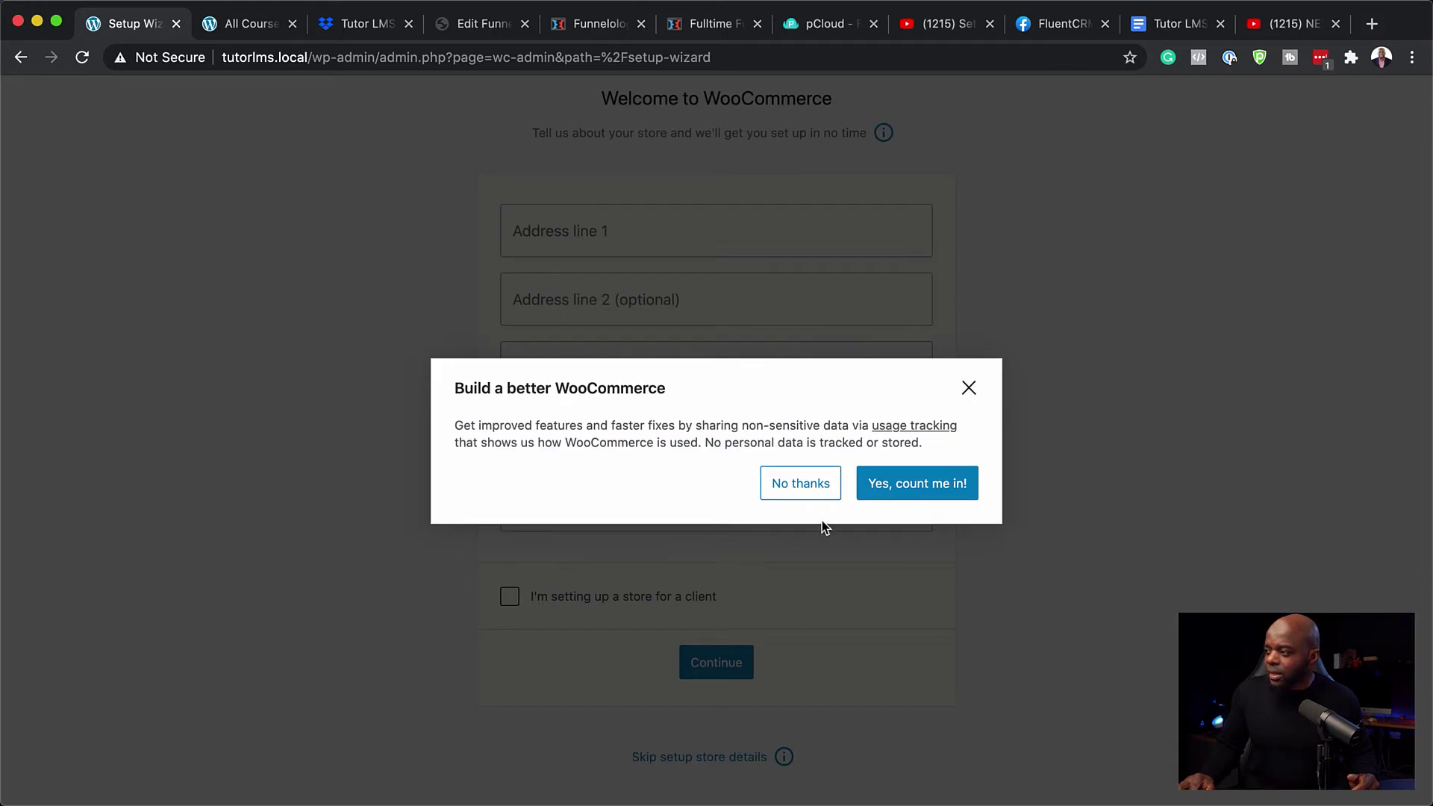
left_click(796, 487)
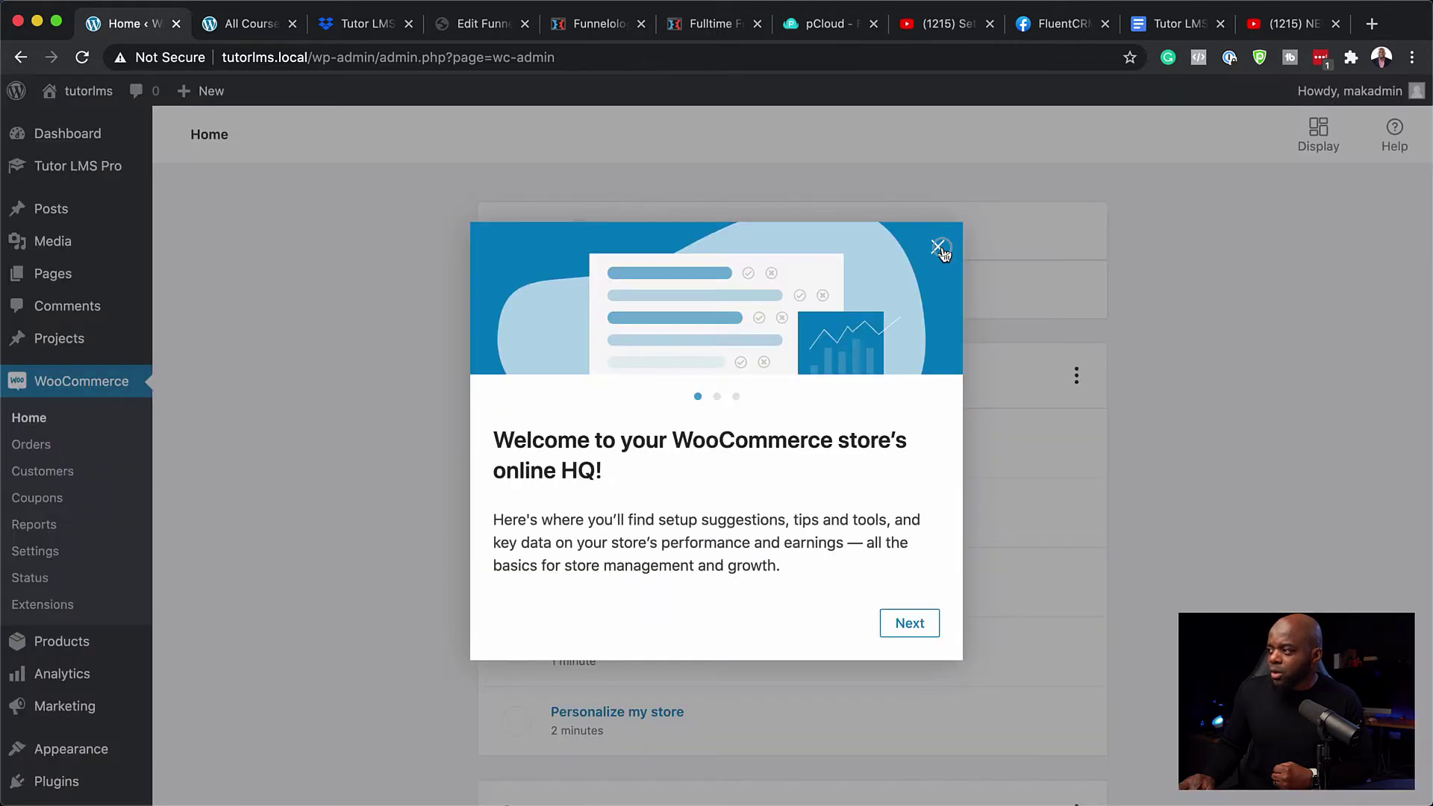
left_click(940, 248)
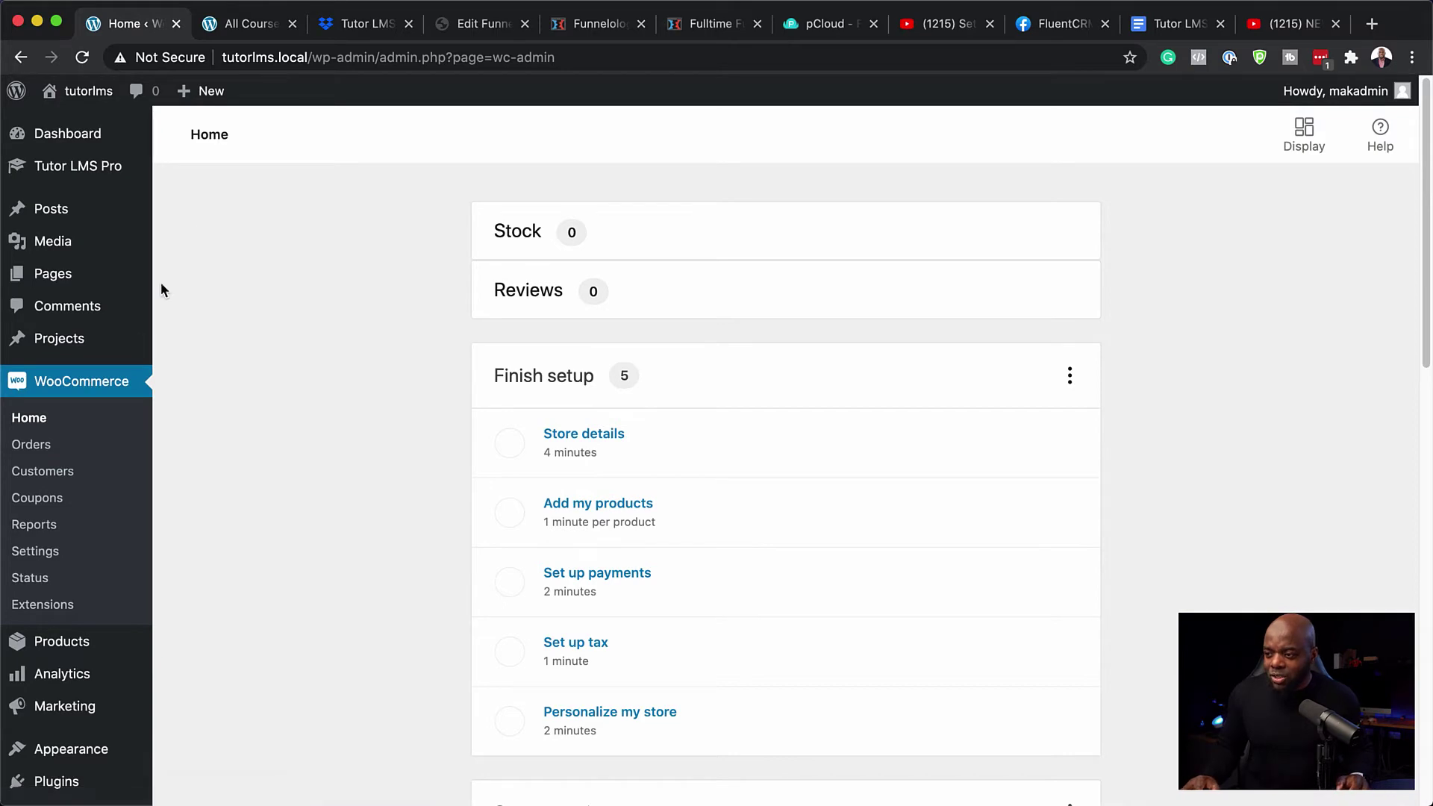
- Search for 'cartflows', install and activate it, then skip the CartFlows setup wizard
scroll(72, 544, "down", 5)
mouse_move(74, 595)
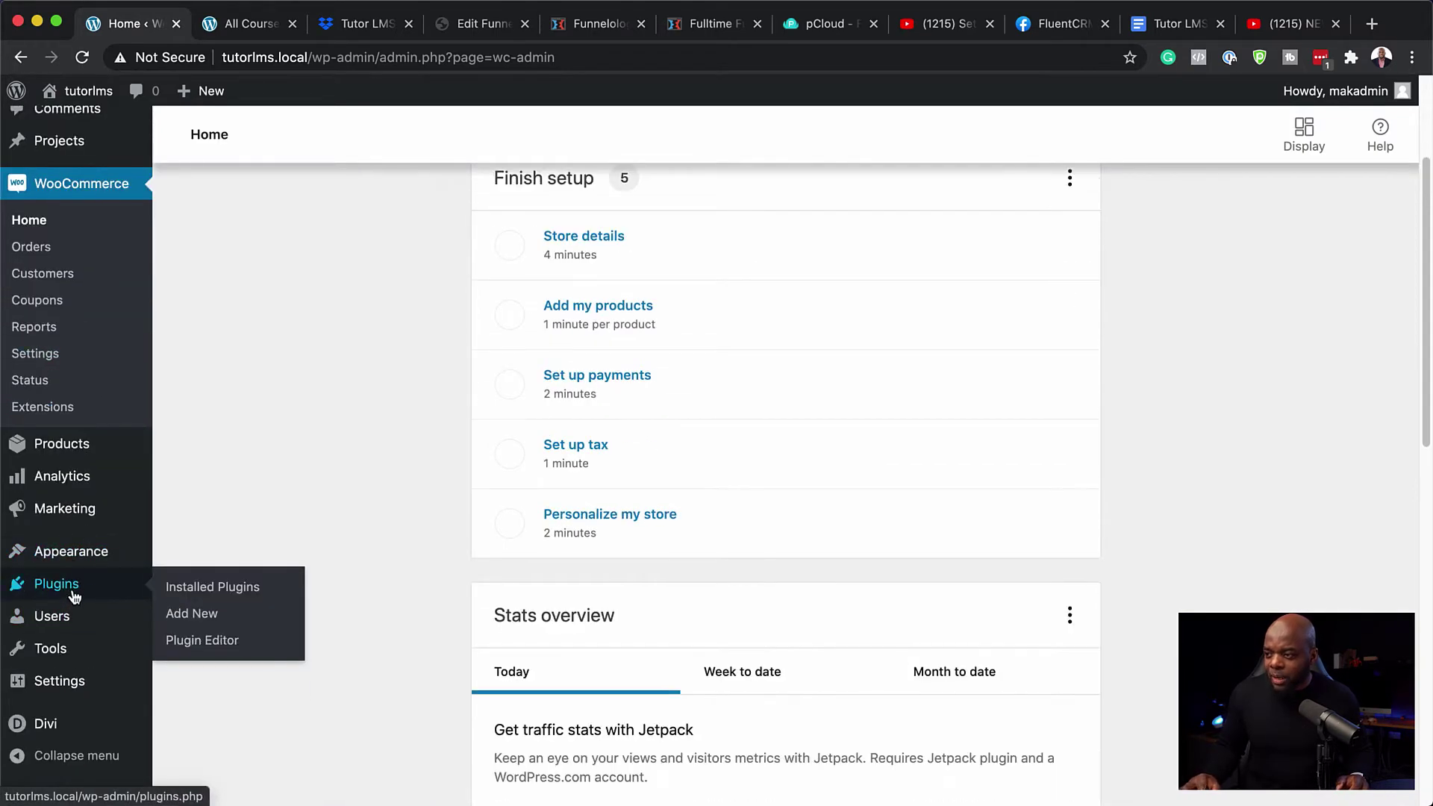
left_click(211, 623)
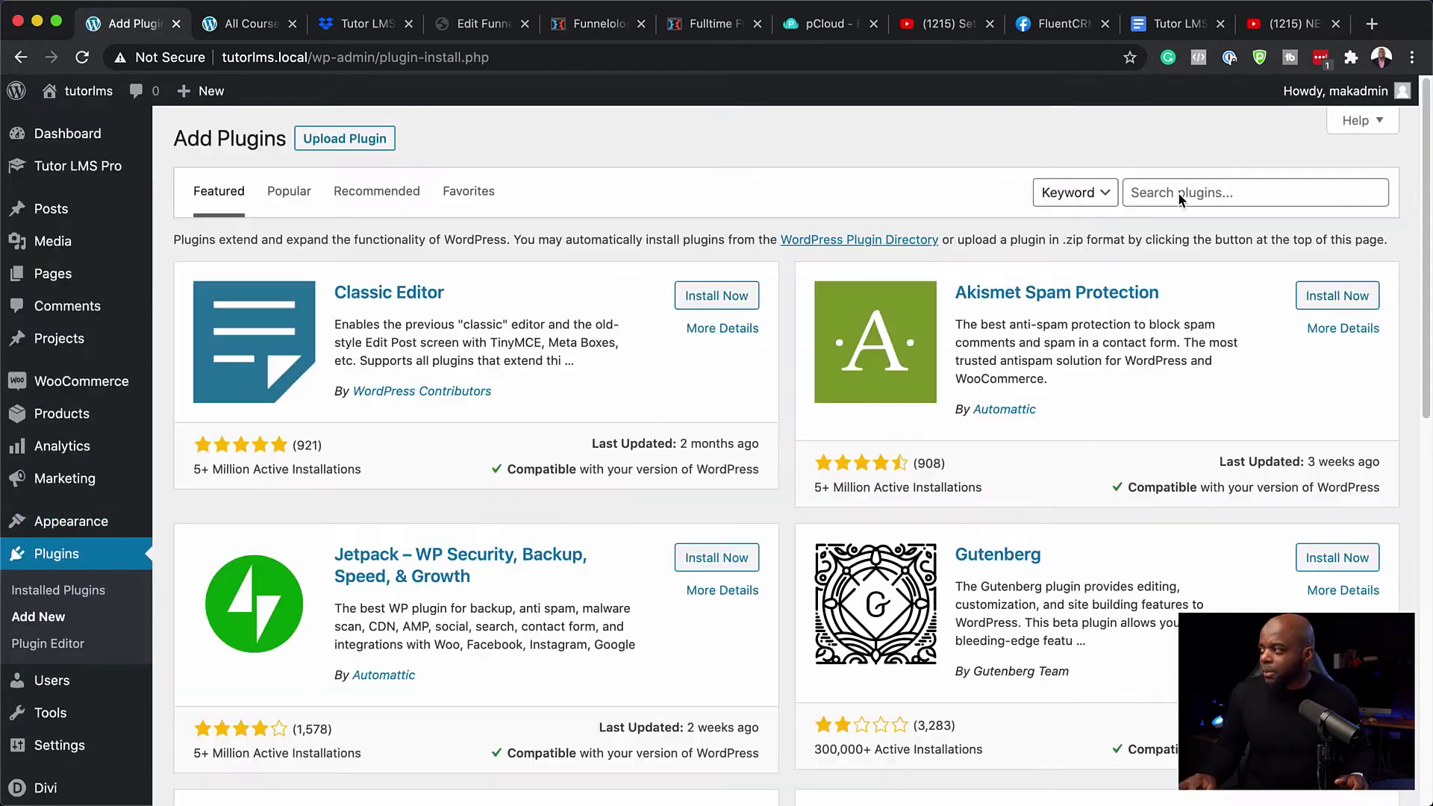
left_click(1178, 191)
type("cartflows")
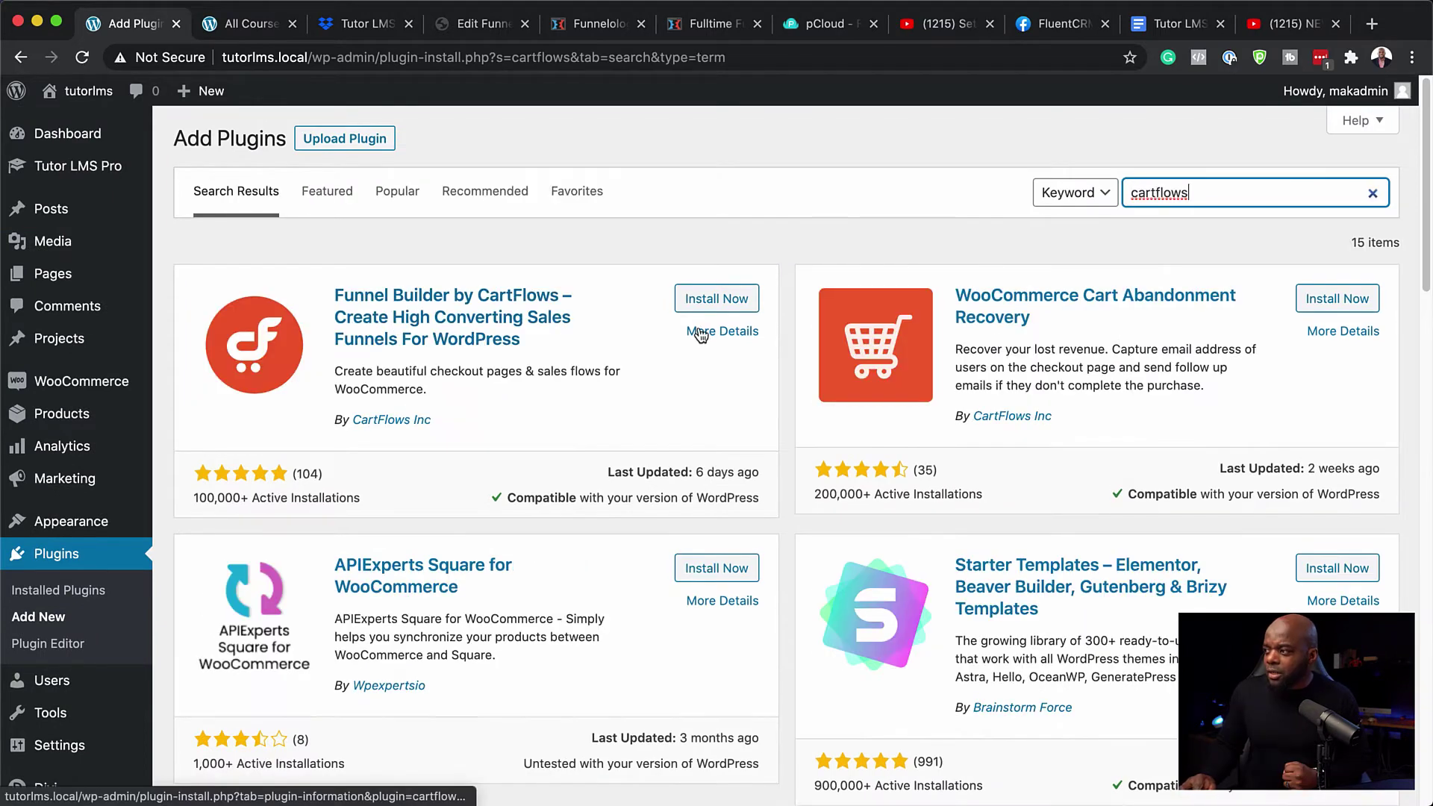
left_click(728, 300)
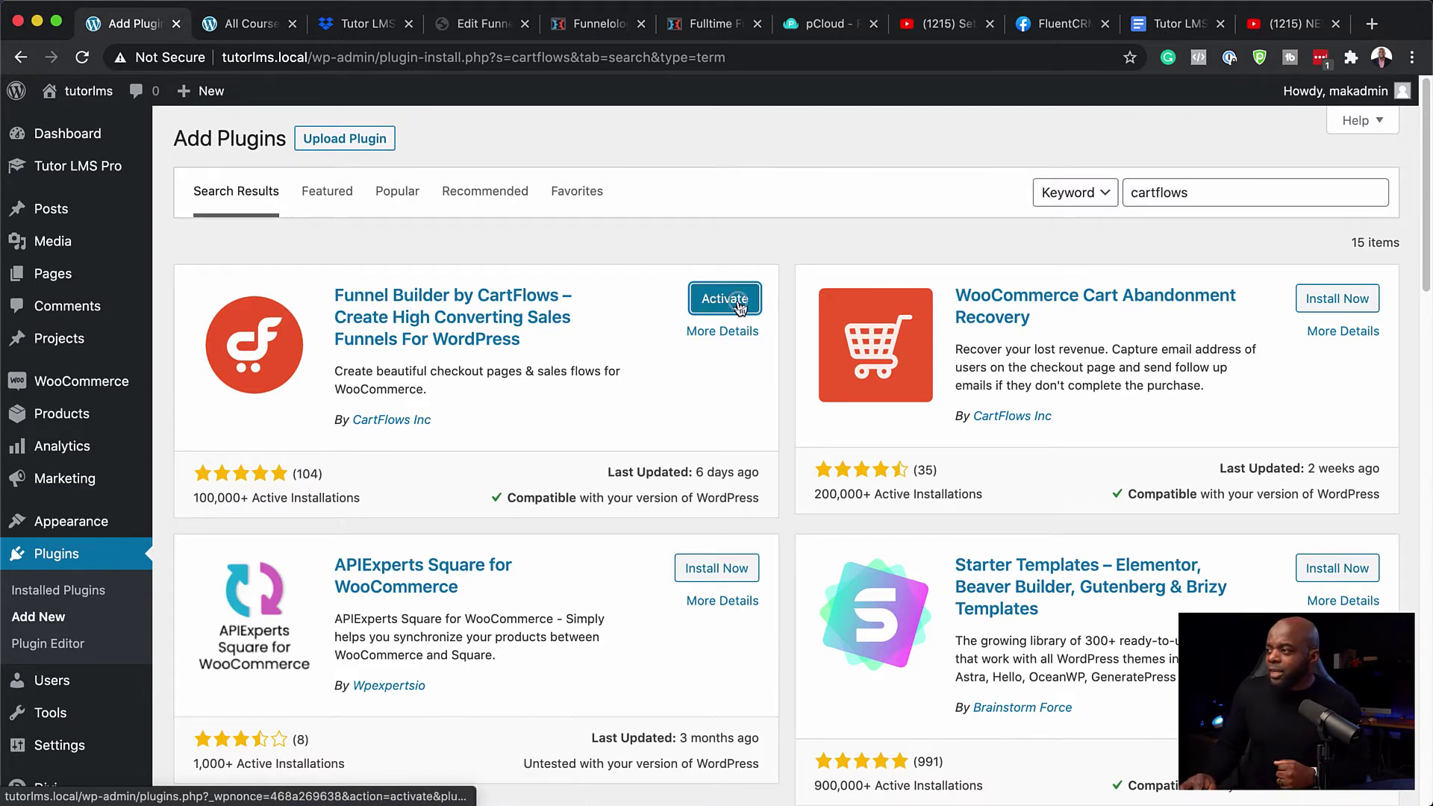
left_click(739, 306)
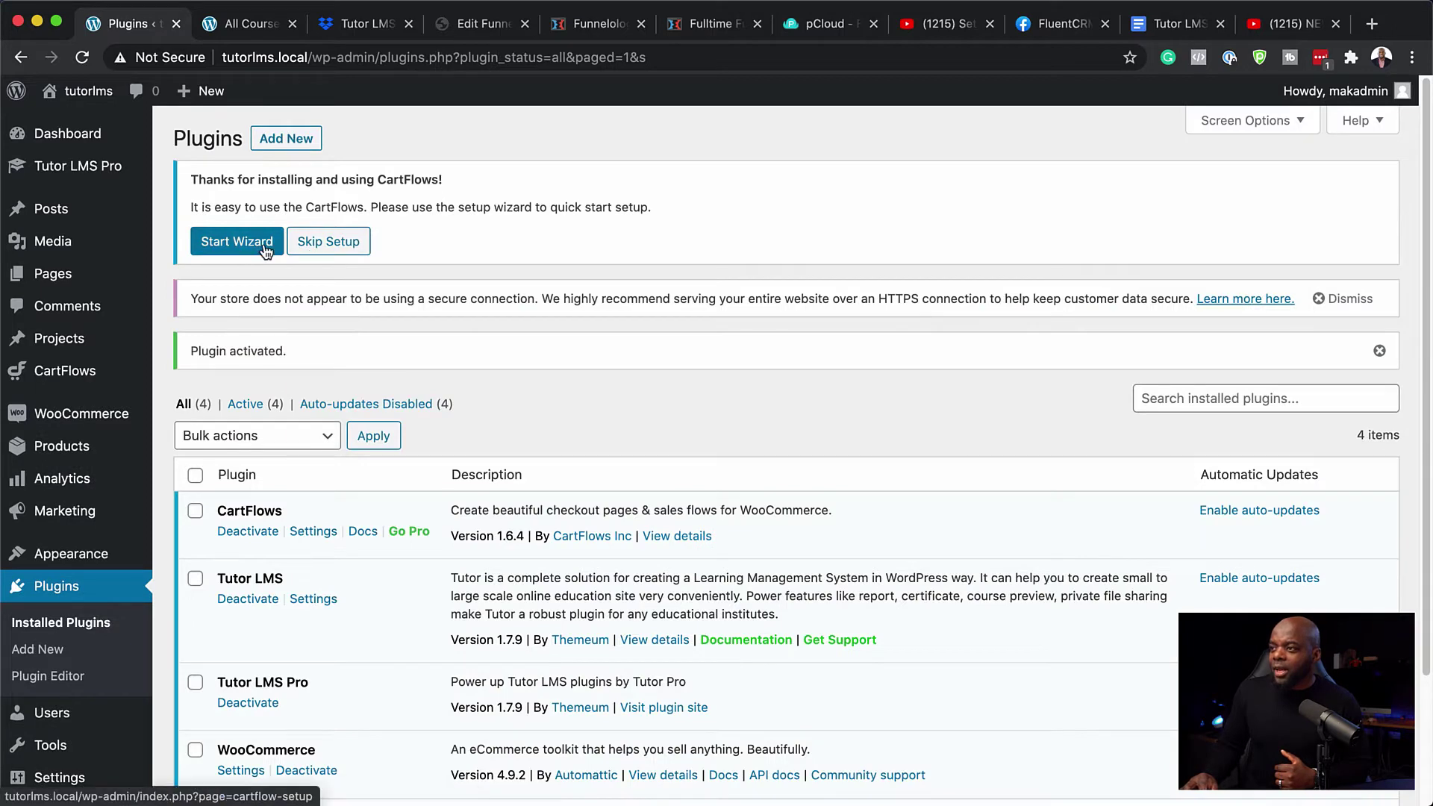
left_click(324, 241)
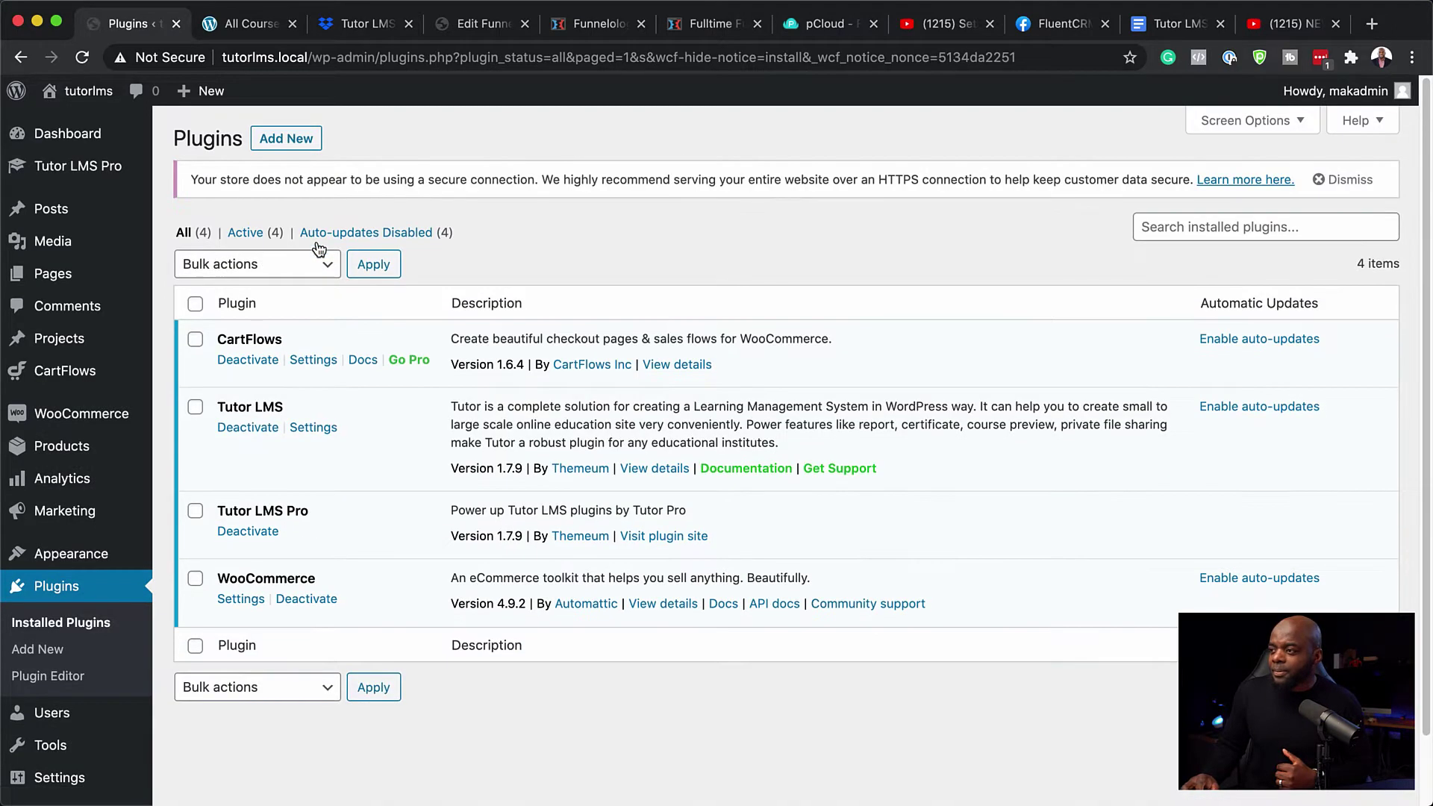
- In Accounts & Privacy, disable guest orders, allow login at checkout, and save the changes
mouse_move(105, 414)
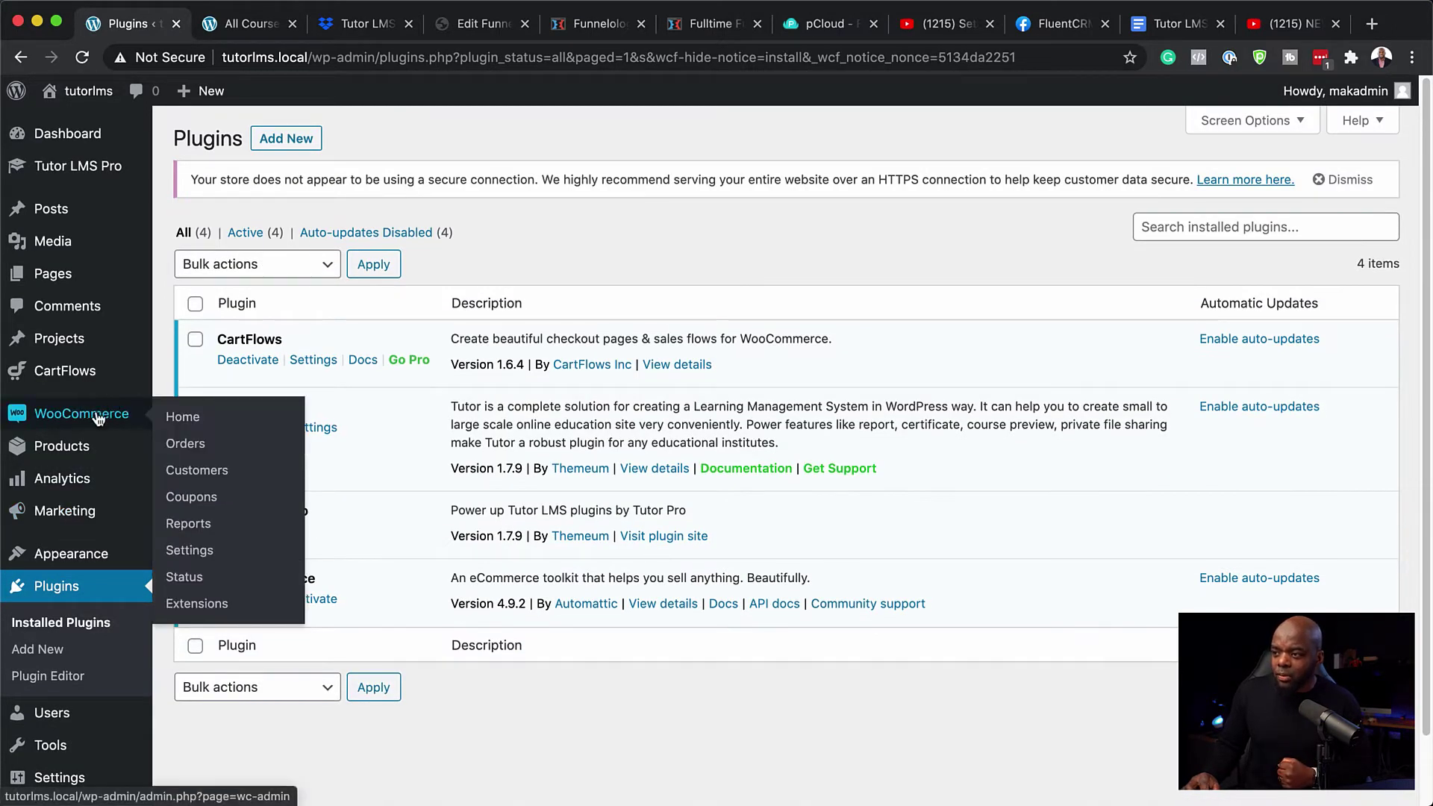
left_click(200, 552)
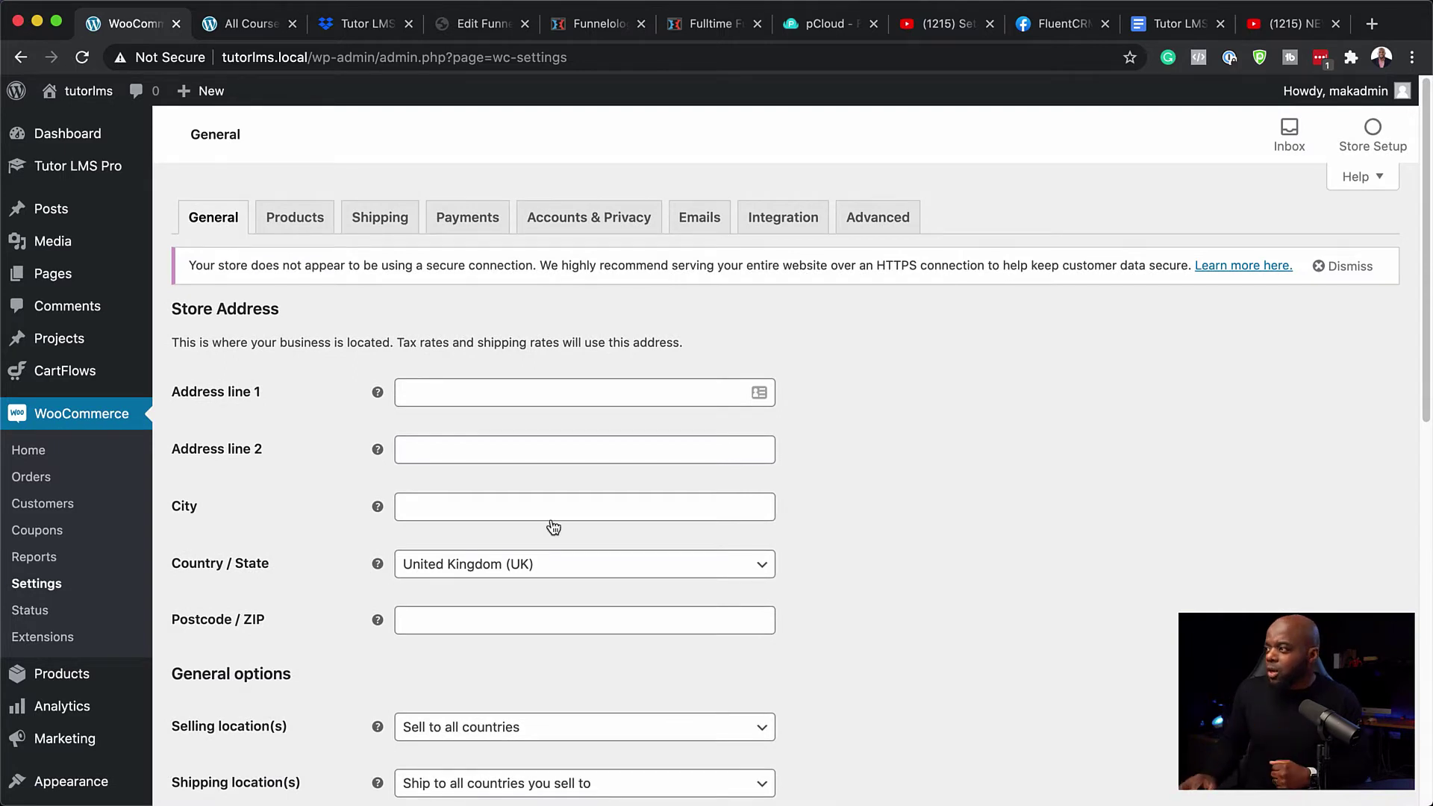
left_click(608, 225)
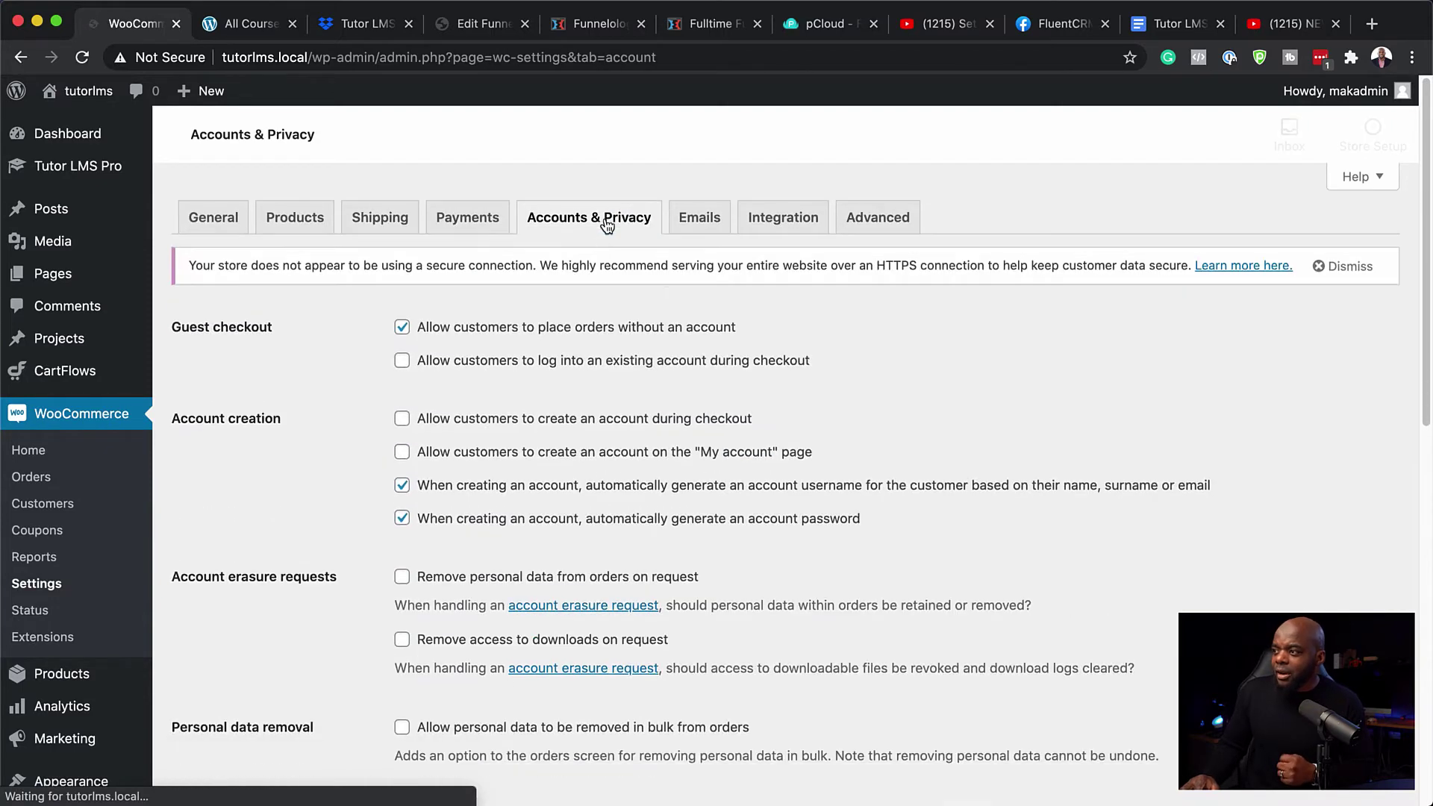
left_click(402, 333)
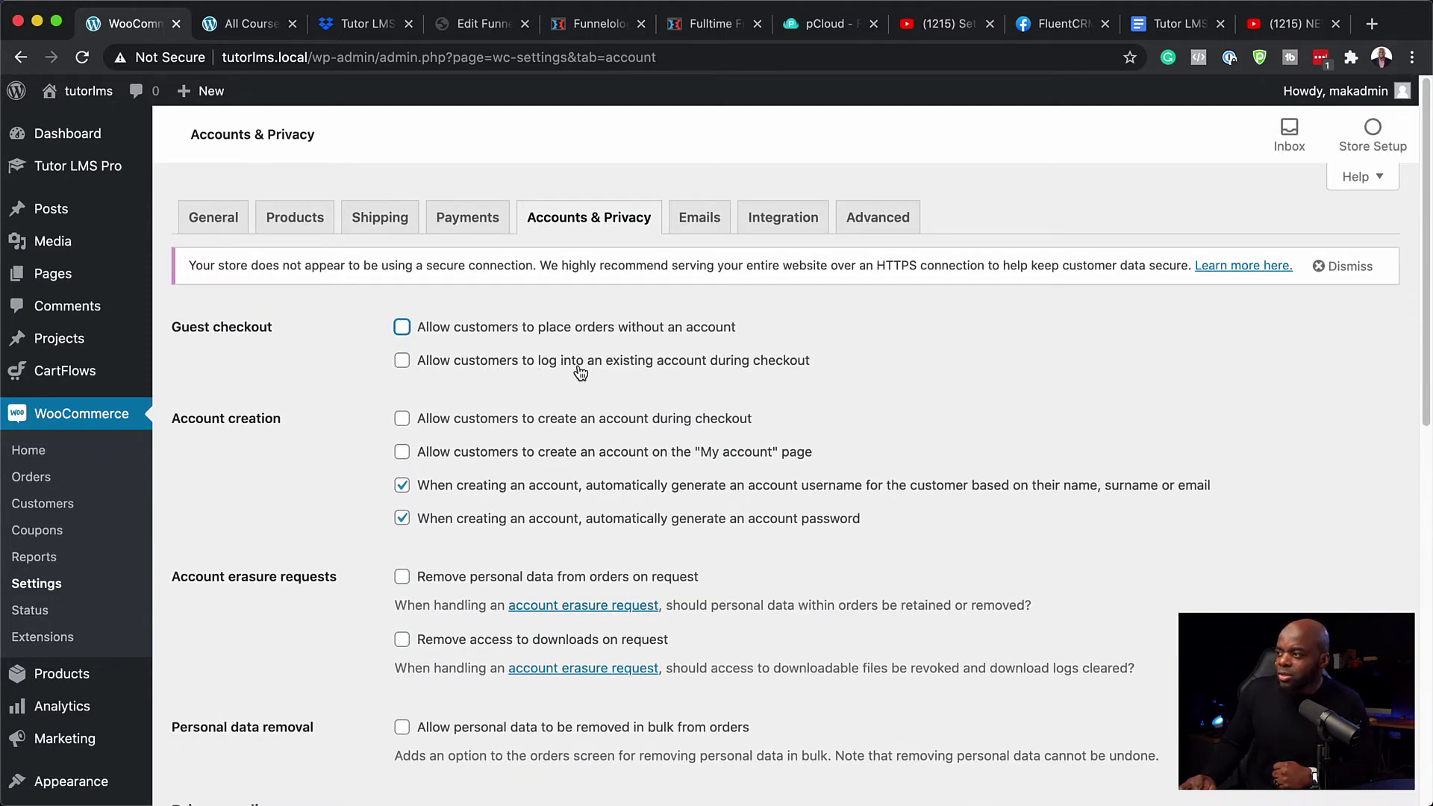
left_click(406, 362)
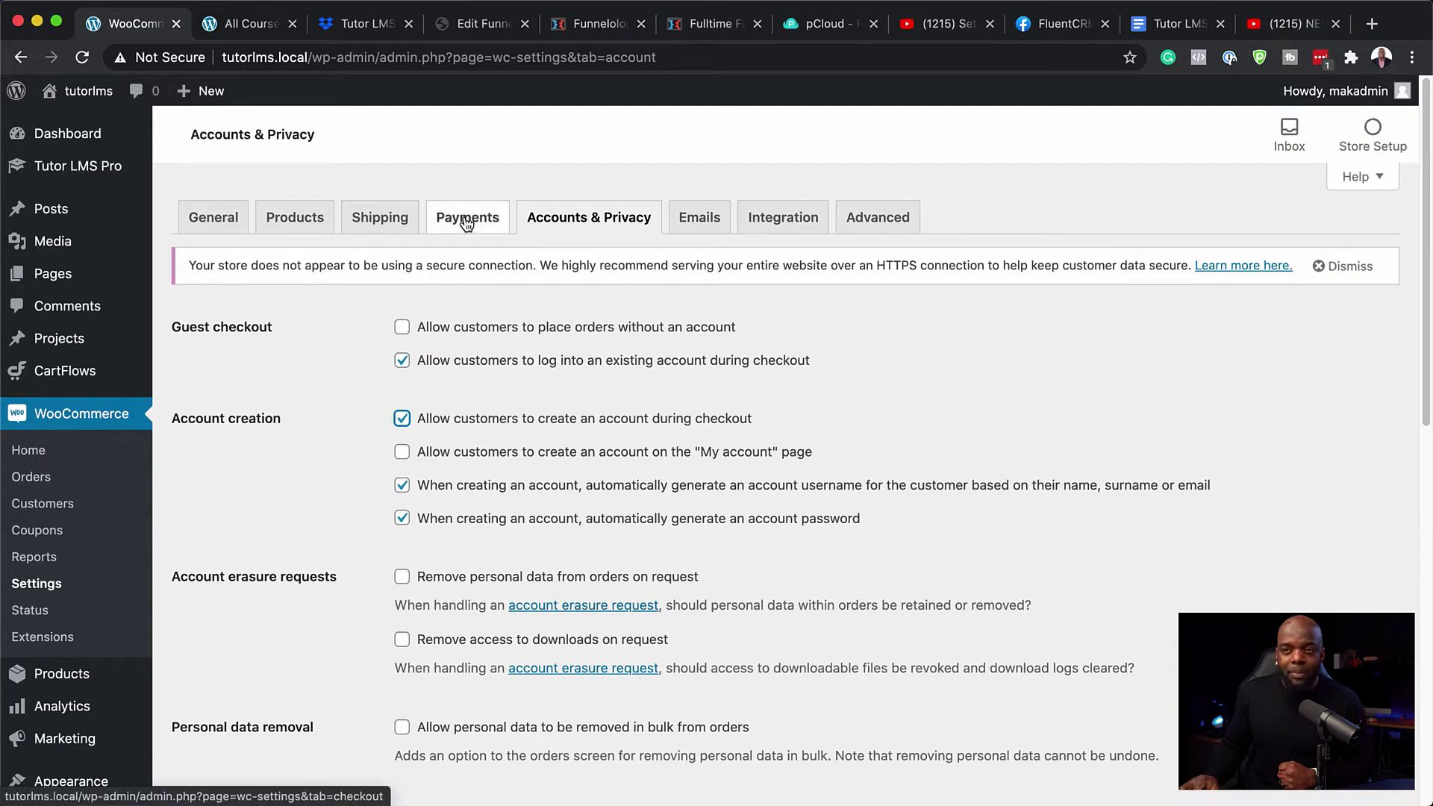
scroll(312, 747, "down", 8)
scroll(304, 739, "down", 3)
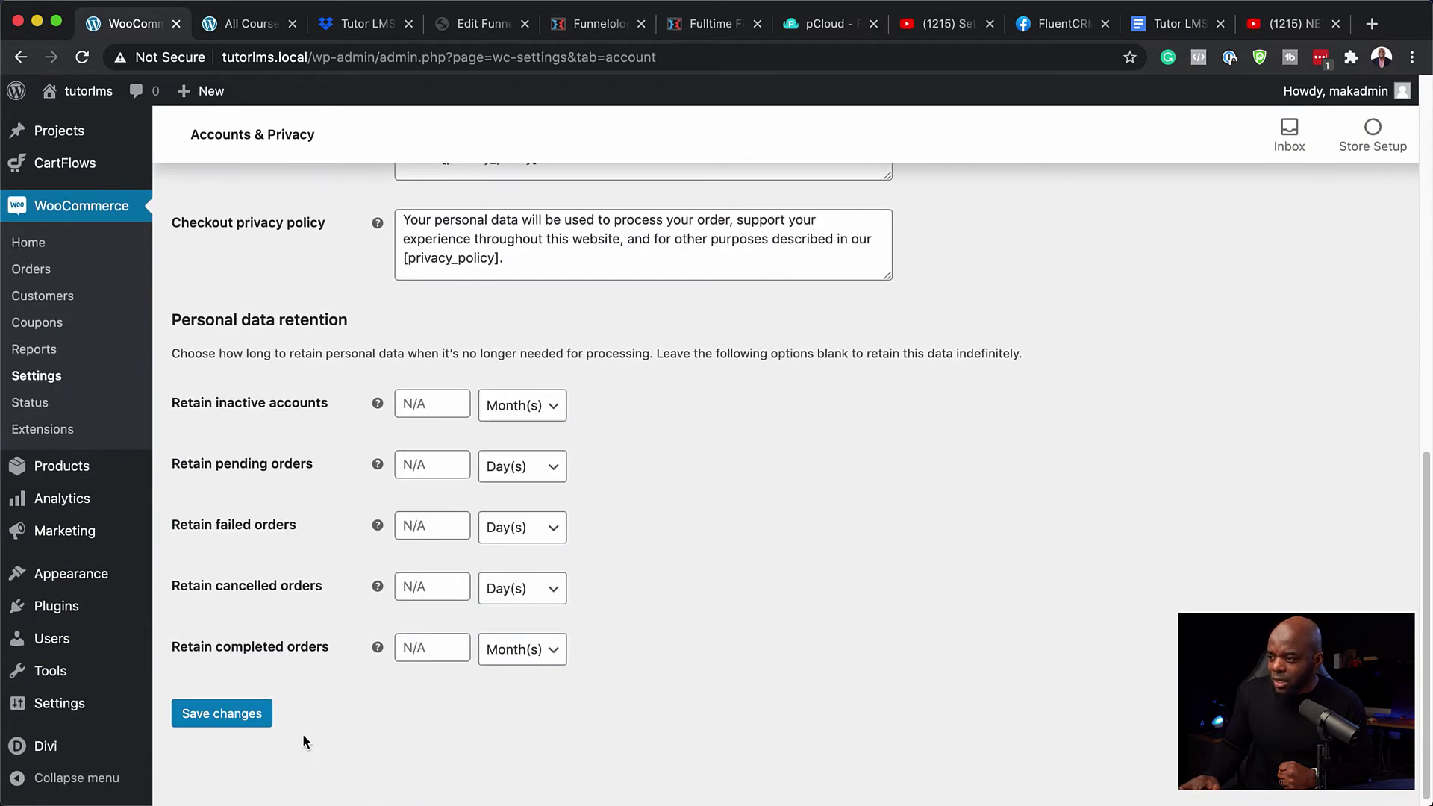
left_click(238, 706)
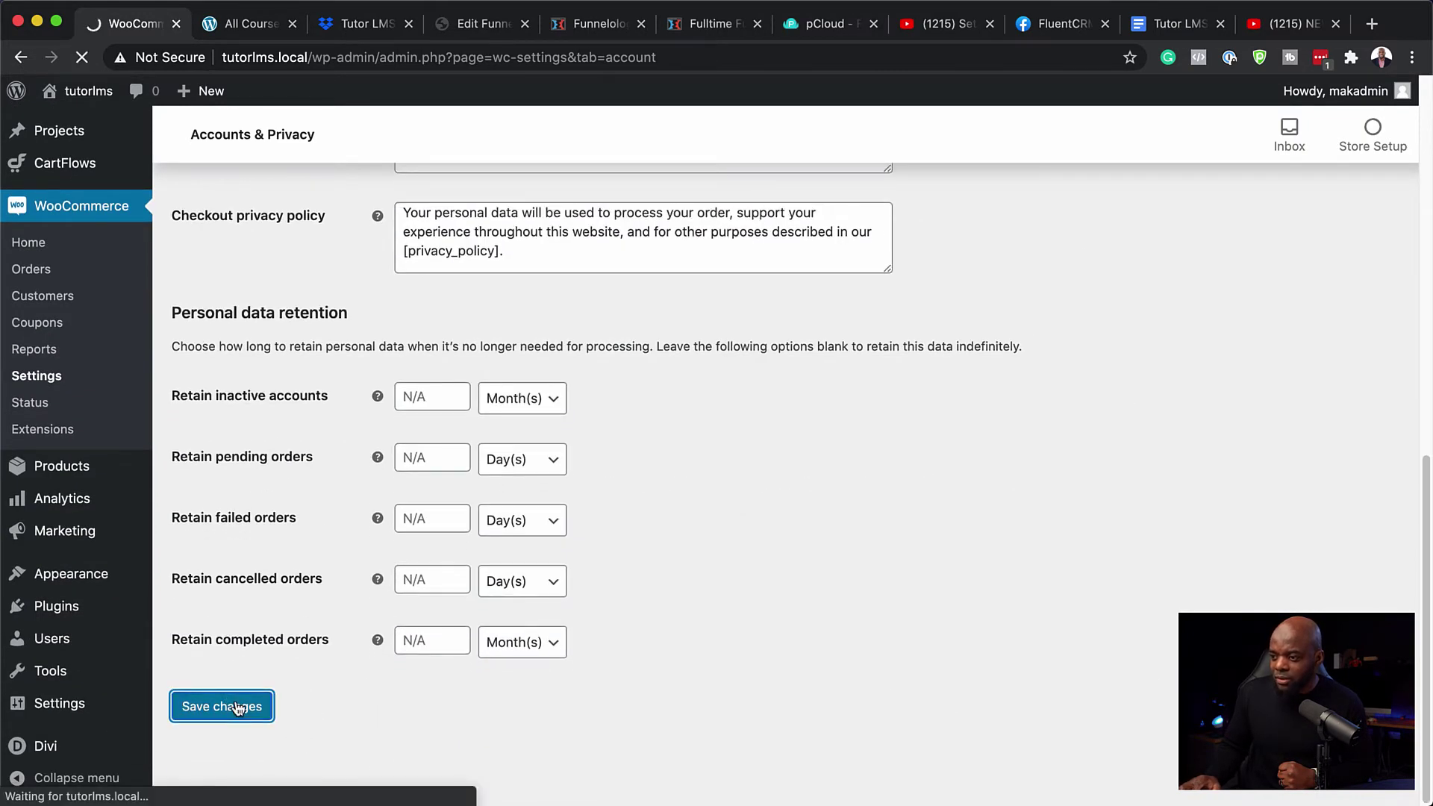
- Toggle on PayPal Standard under Payments and save its settings
left_click(470, 219)
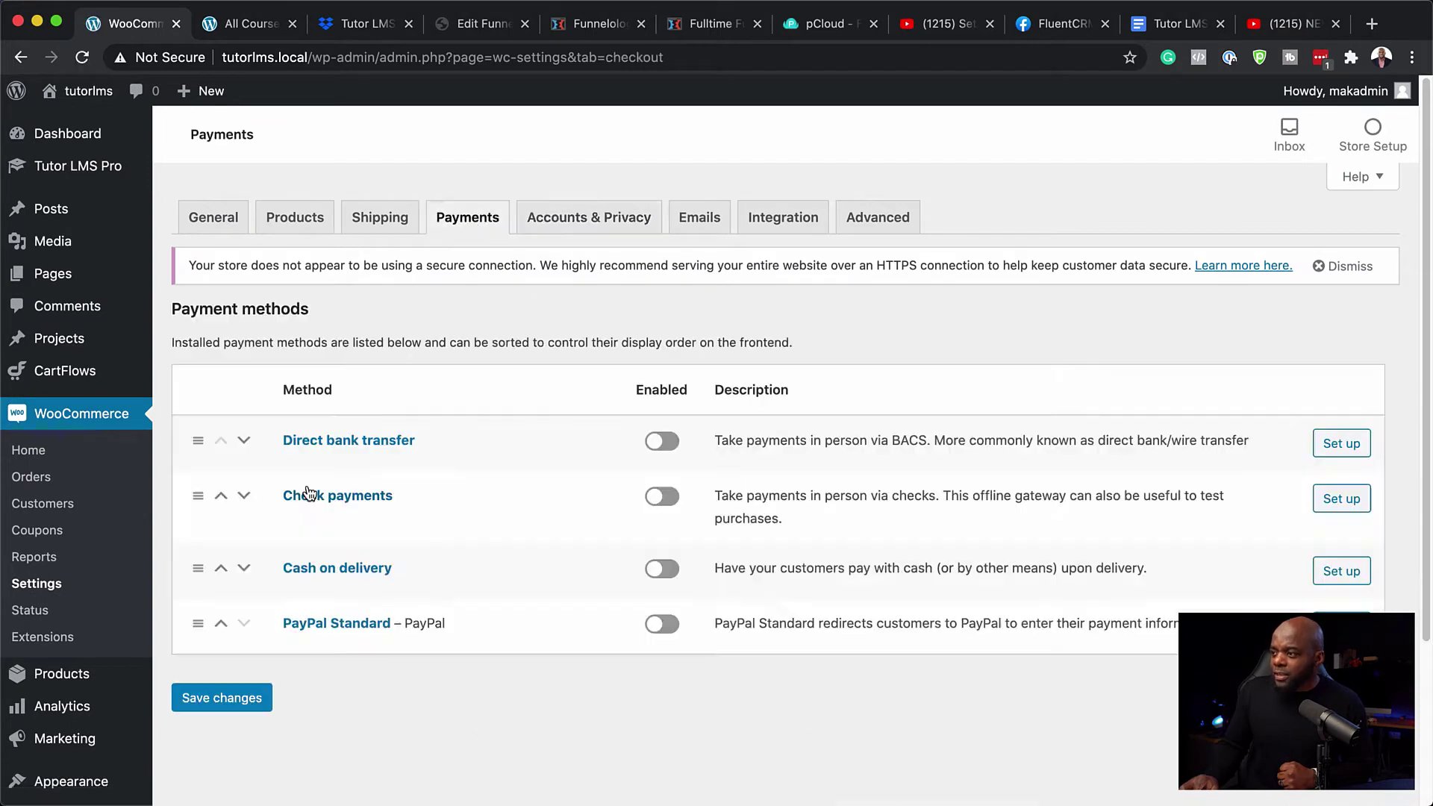
left_click(672, 631)
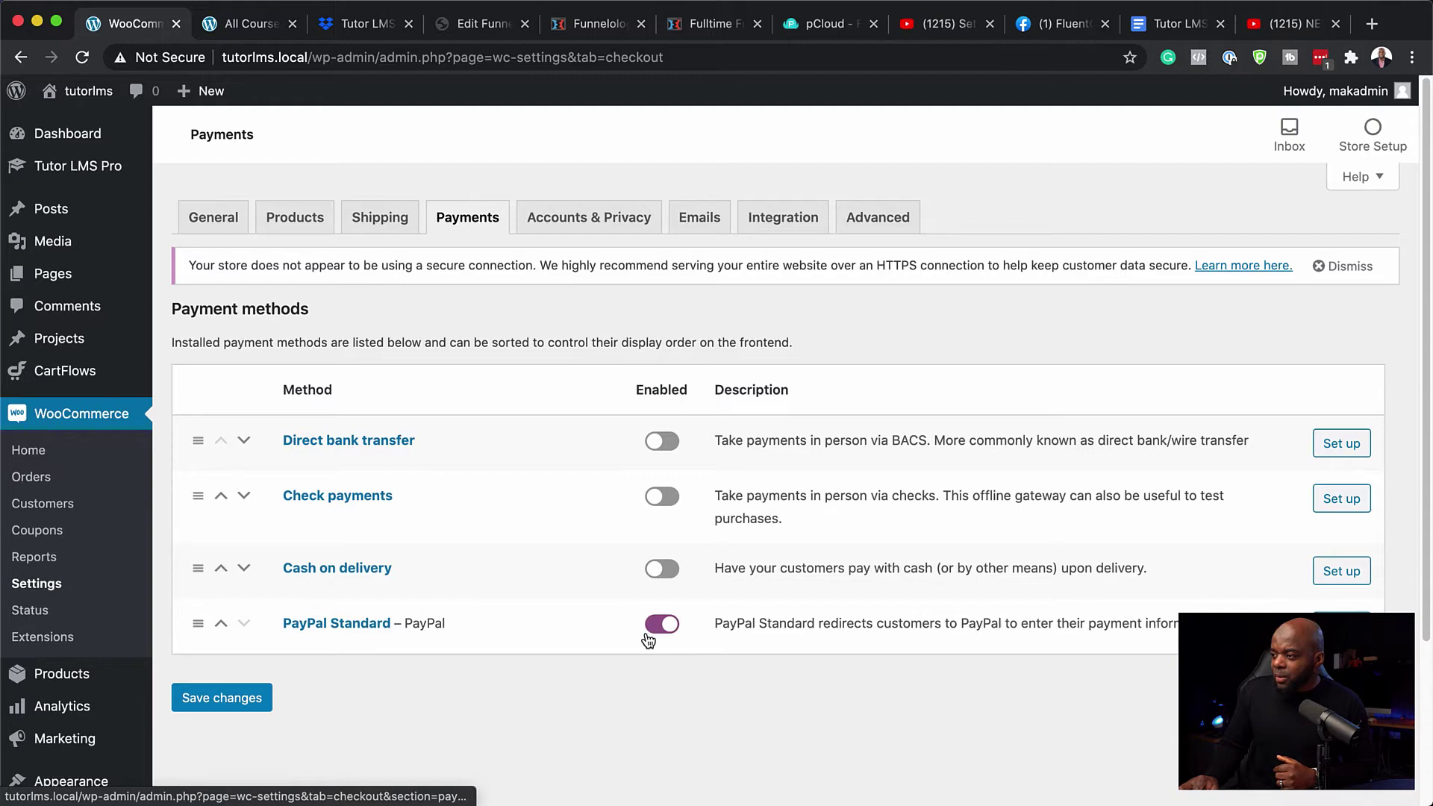
left_click(1342, 626)
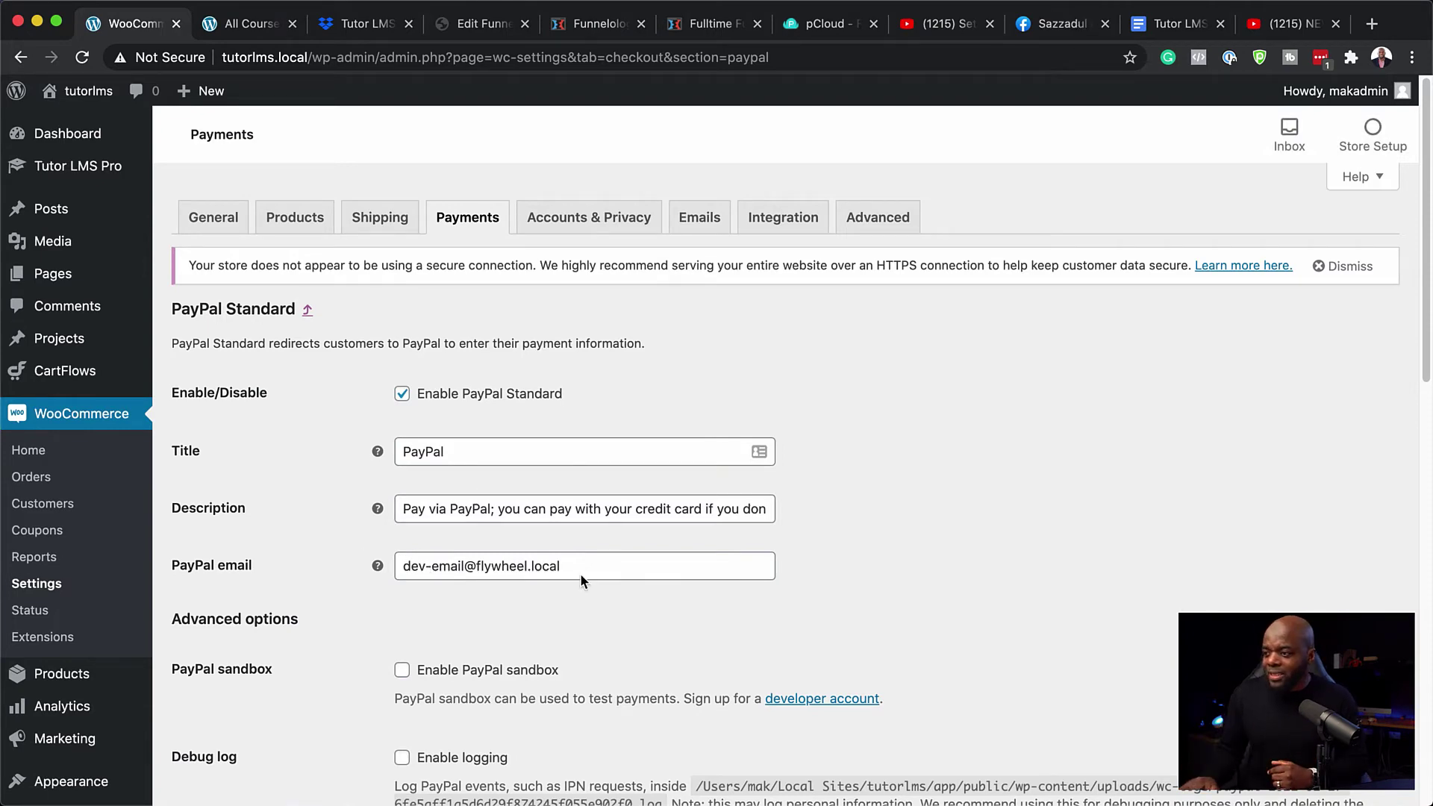
scroll(568, 586, "down", 6)
scroll(549, 597, "down", 8)
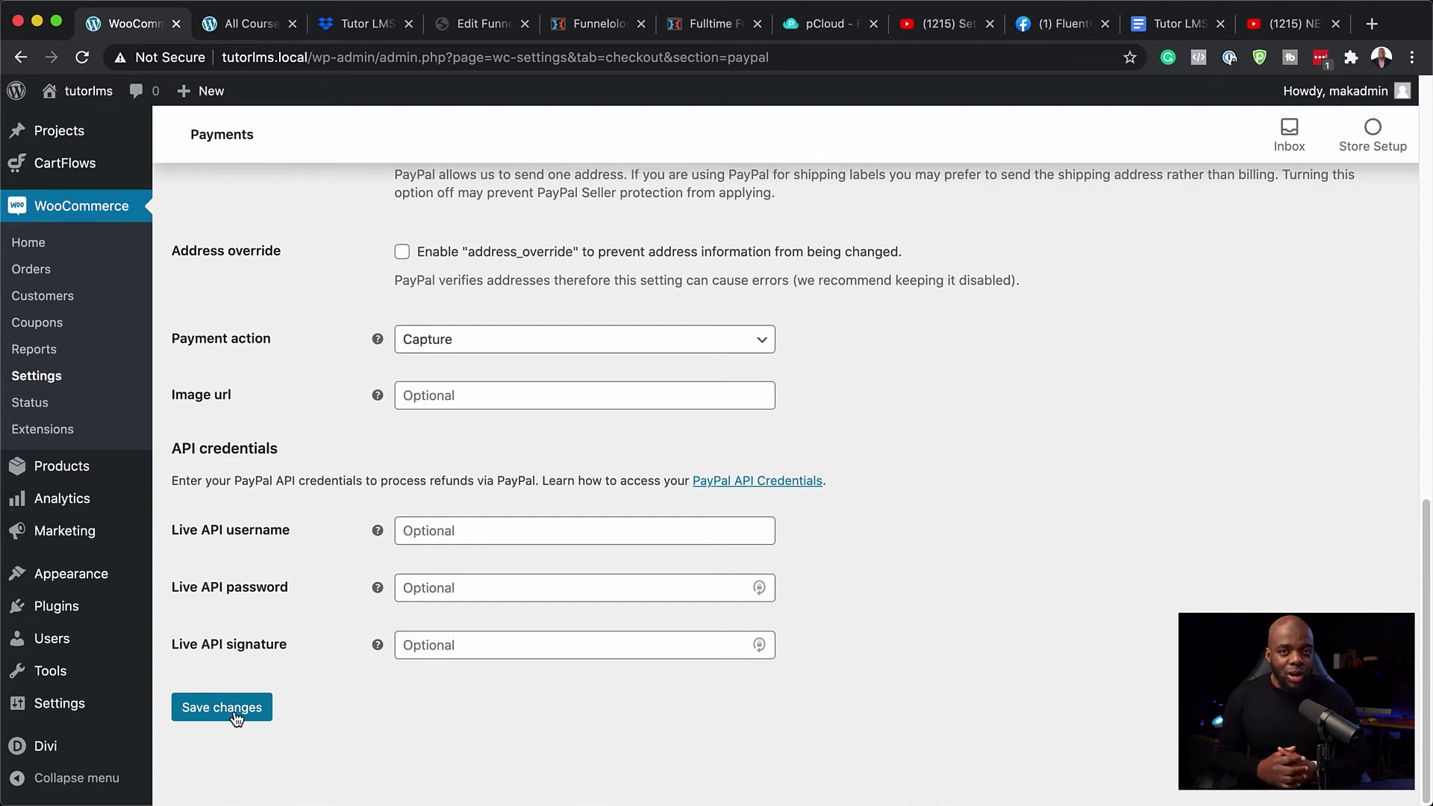
left_click(236, 716)
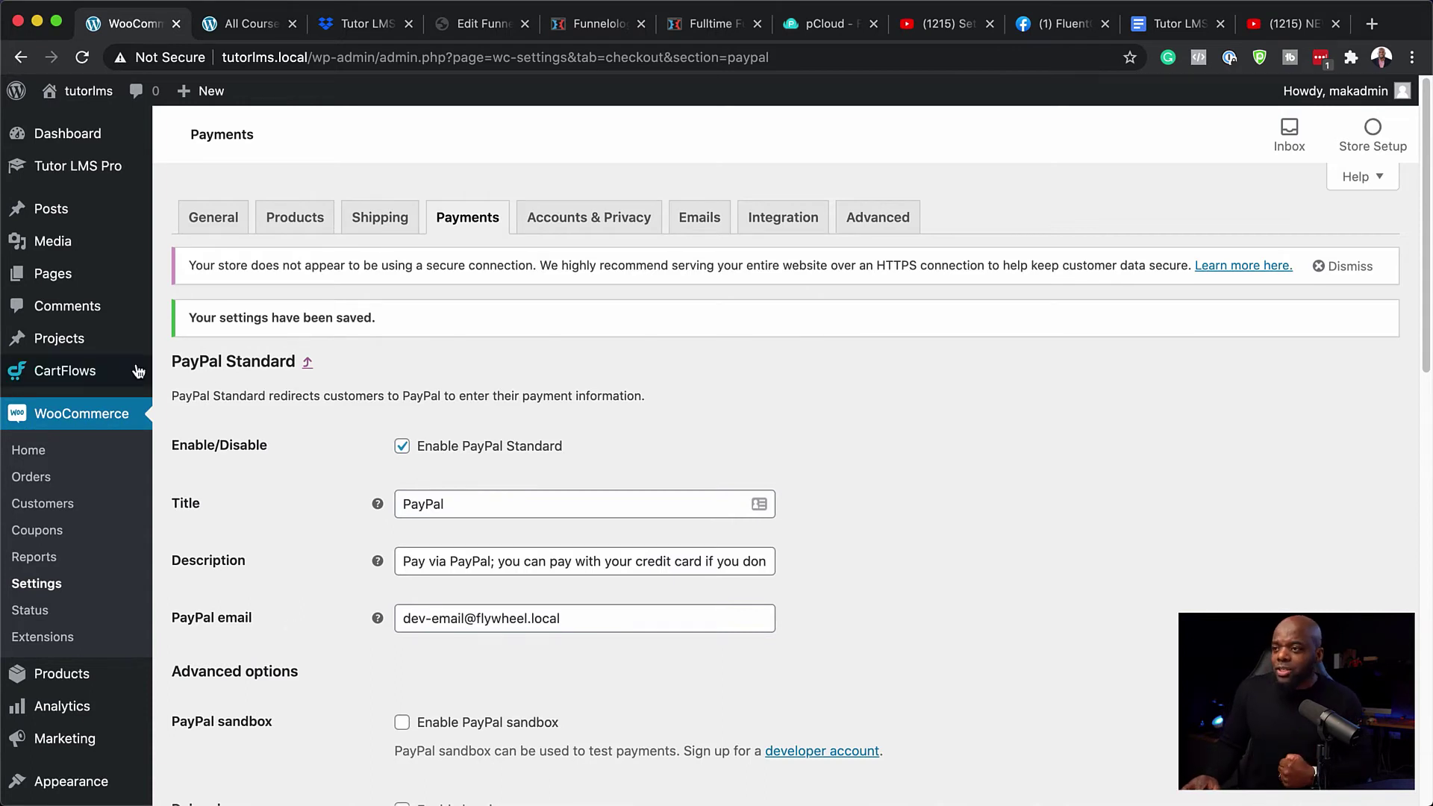
- Save Tutor LMS's WooCommerce settings with guest add-to-cart left enabled
mouse_move(98, 177)
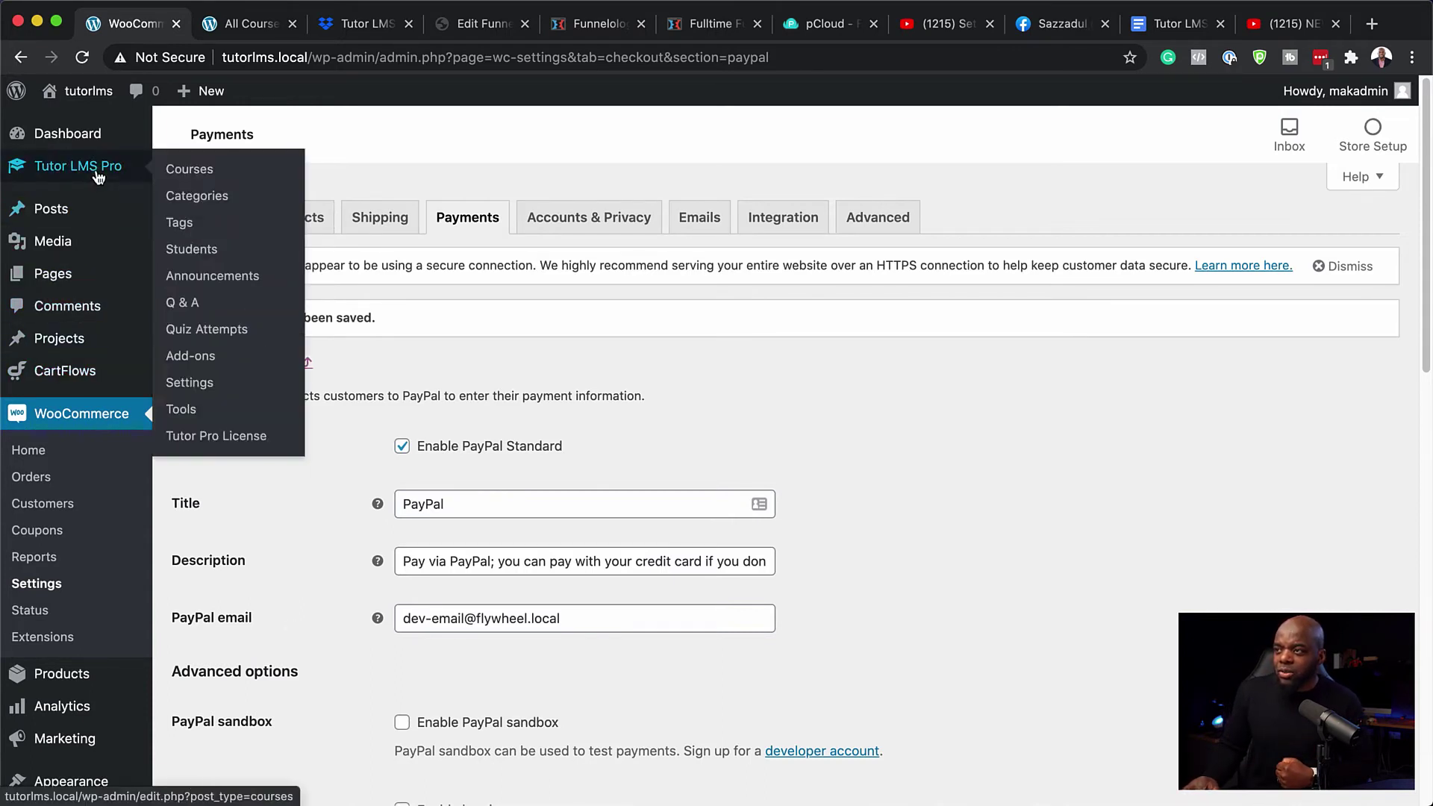
left_click(190, 383)
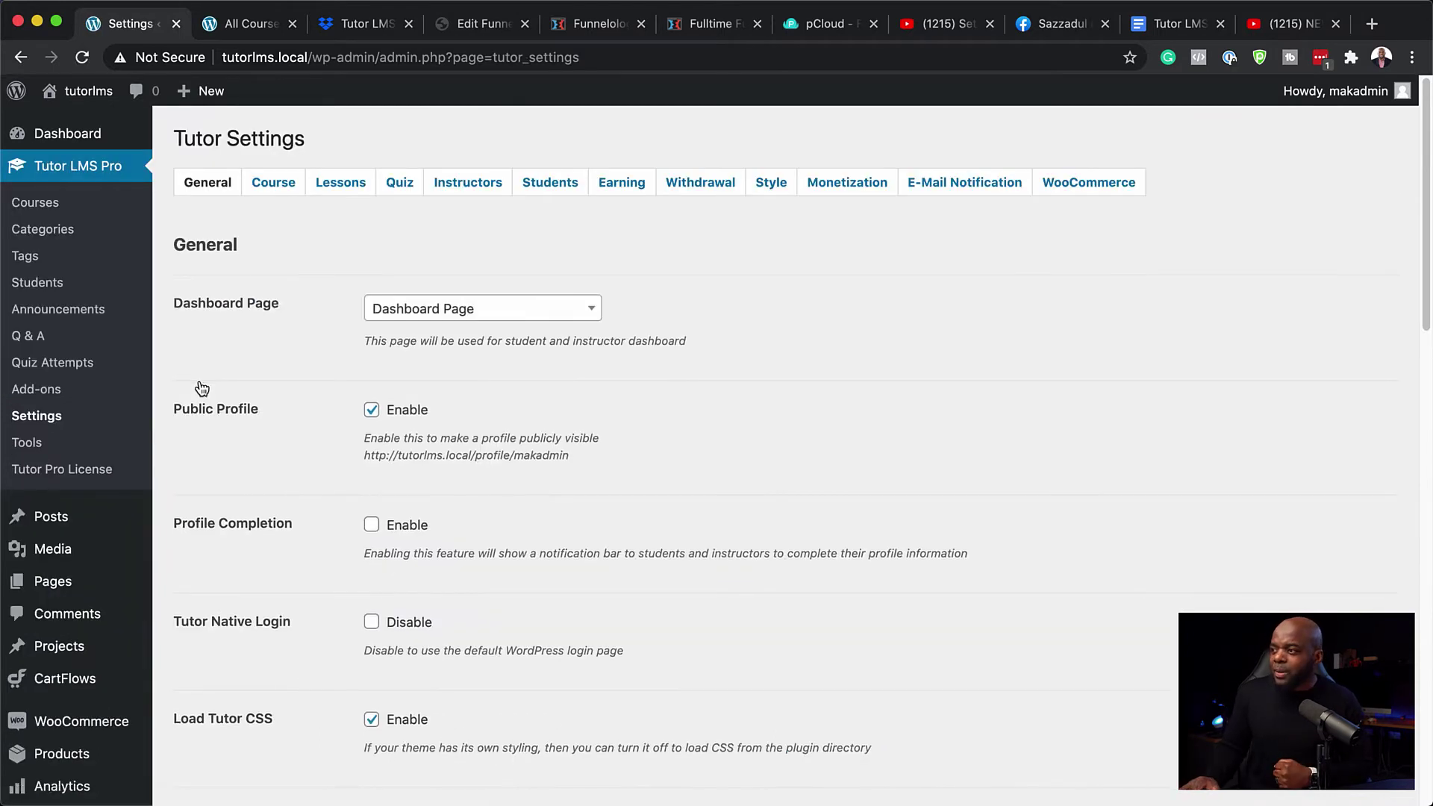
left_click(1086, 191)
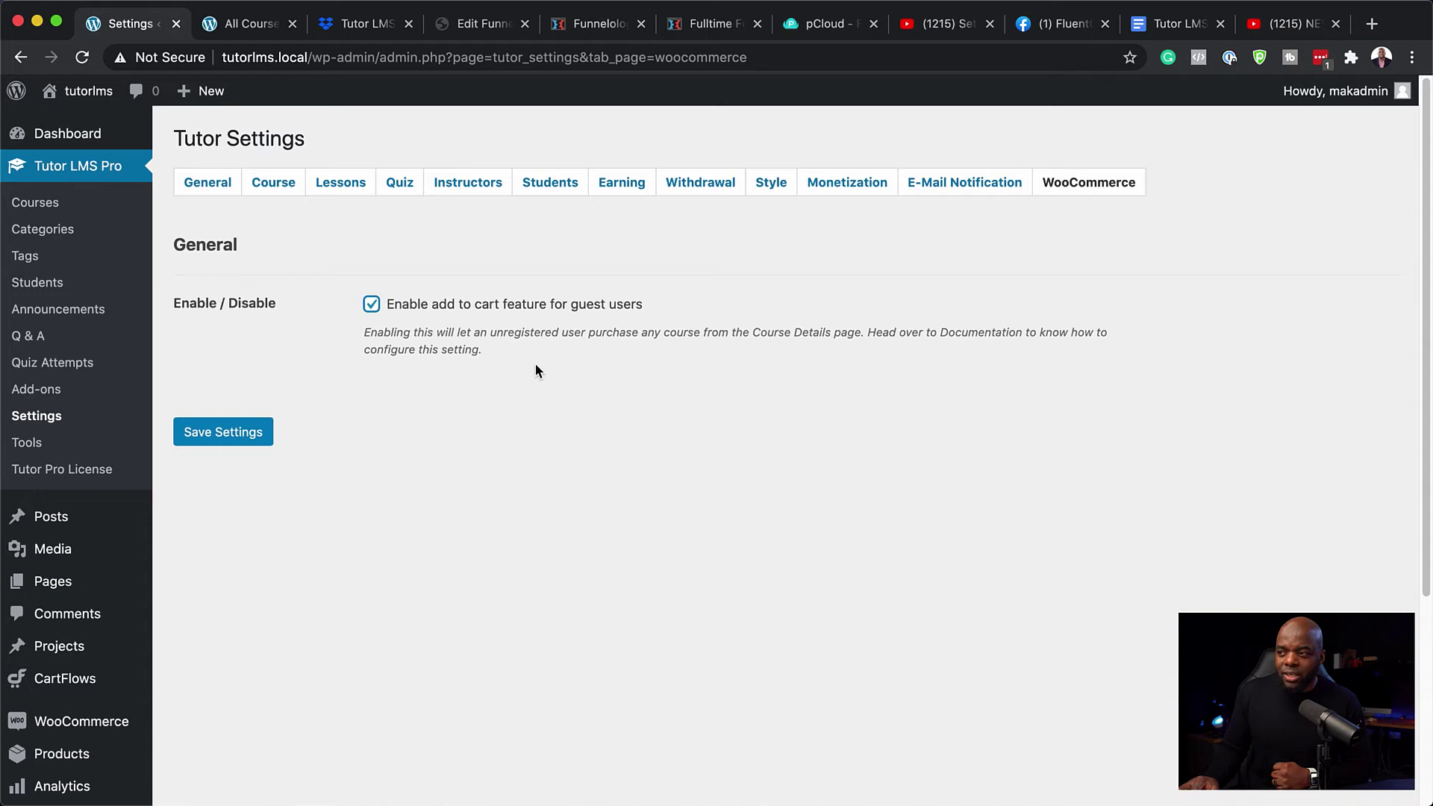
left_click(227, 441)
- Choose WooCommerce as the Tutor monetization option and save the settings
left_click(865, 192)
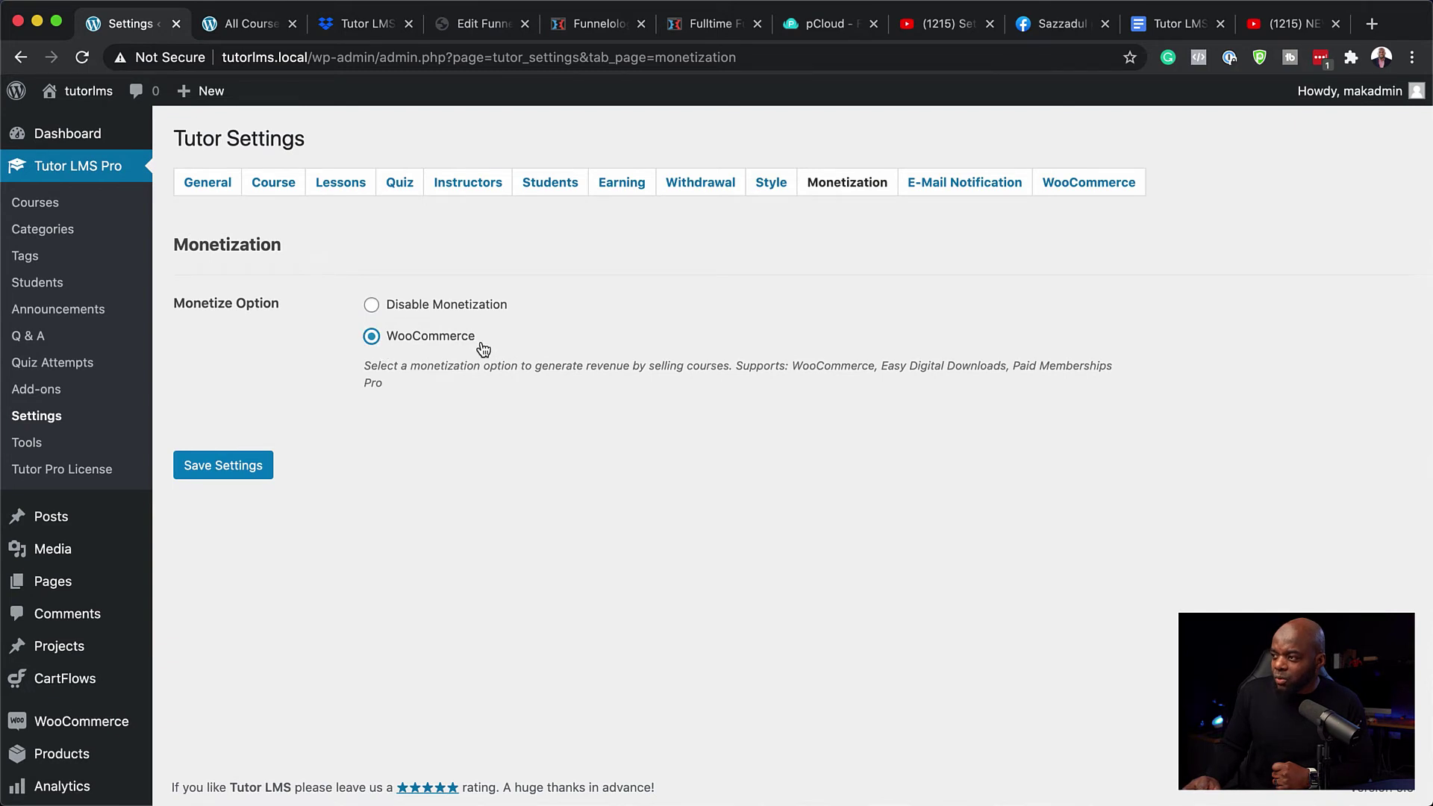
left_click(240, 473)
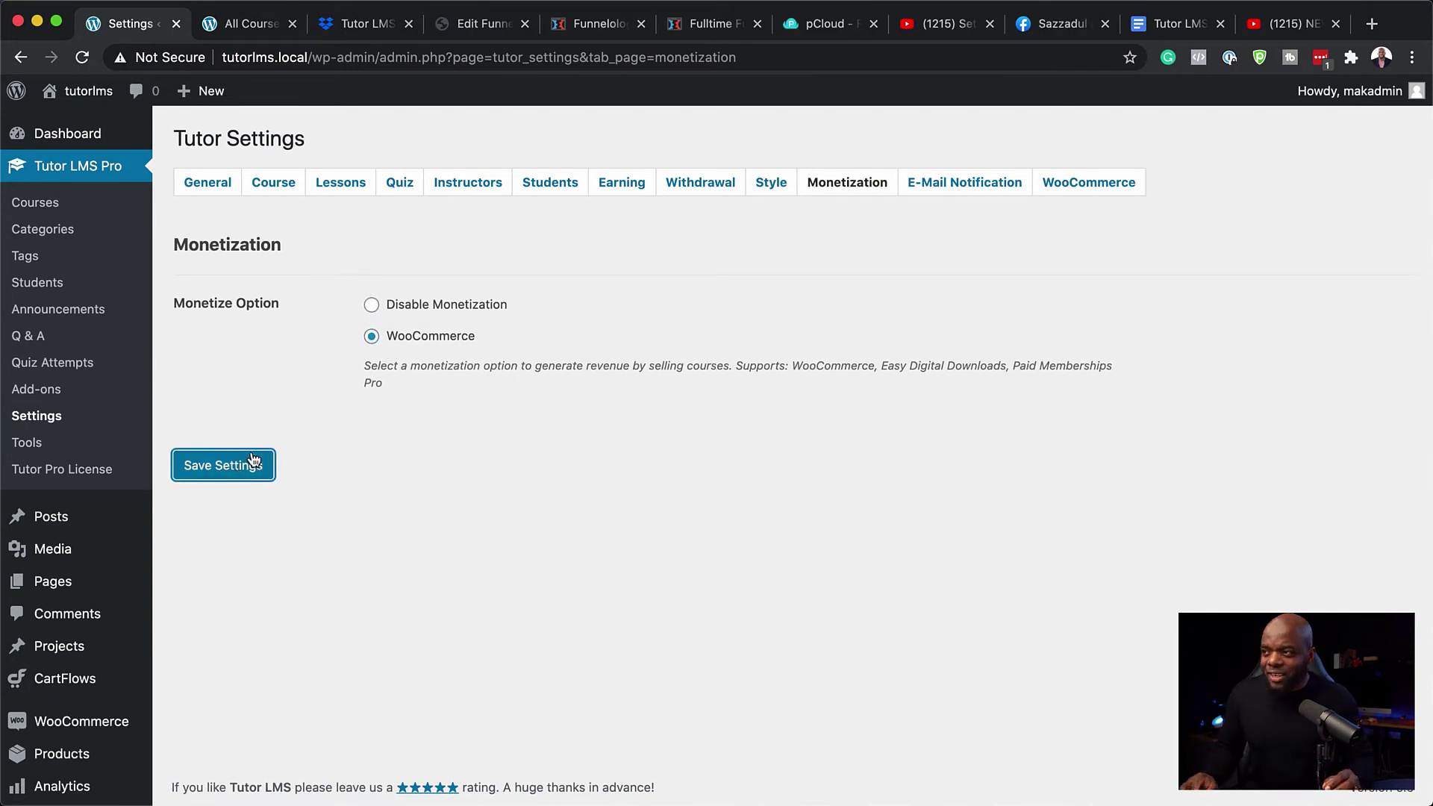
mouse_move(101, 548)
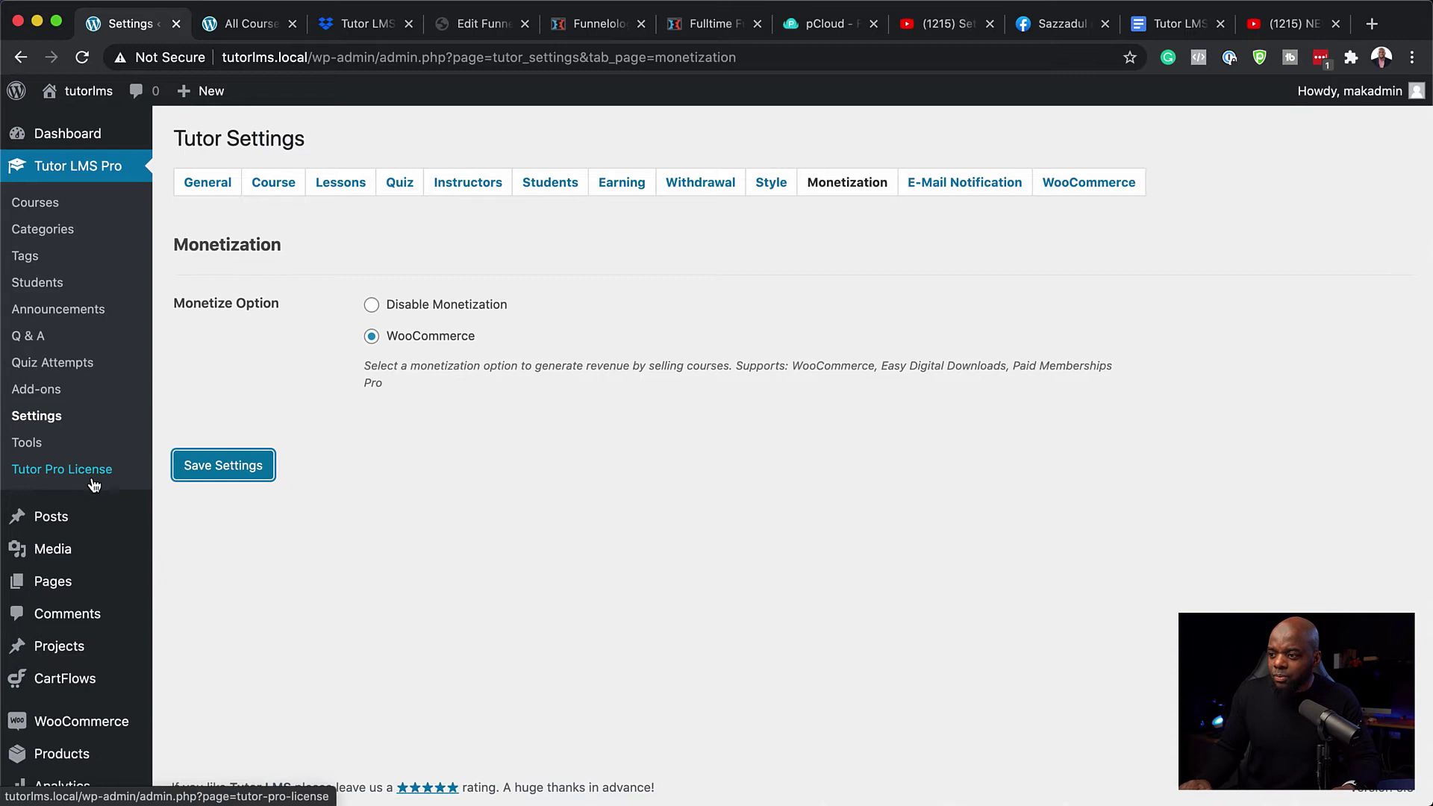
mouse_move(78, 755)
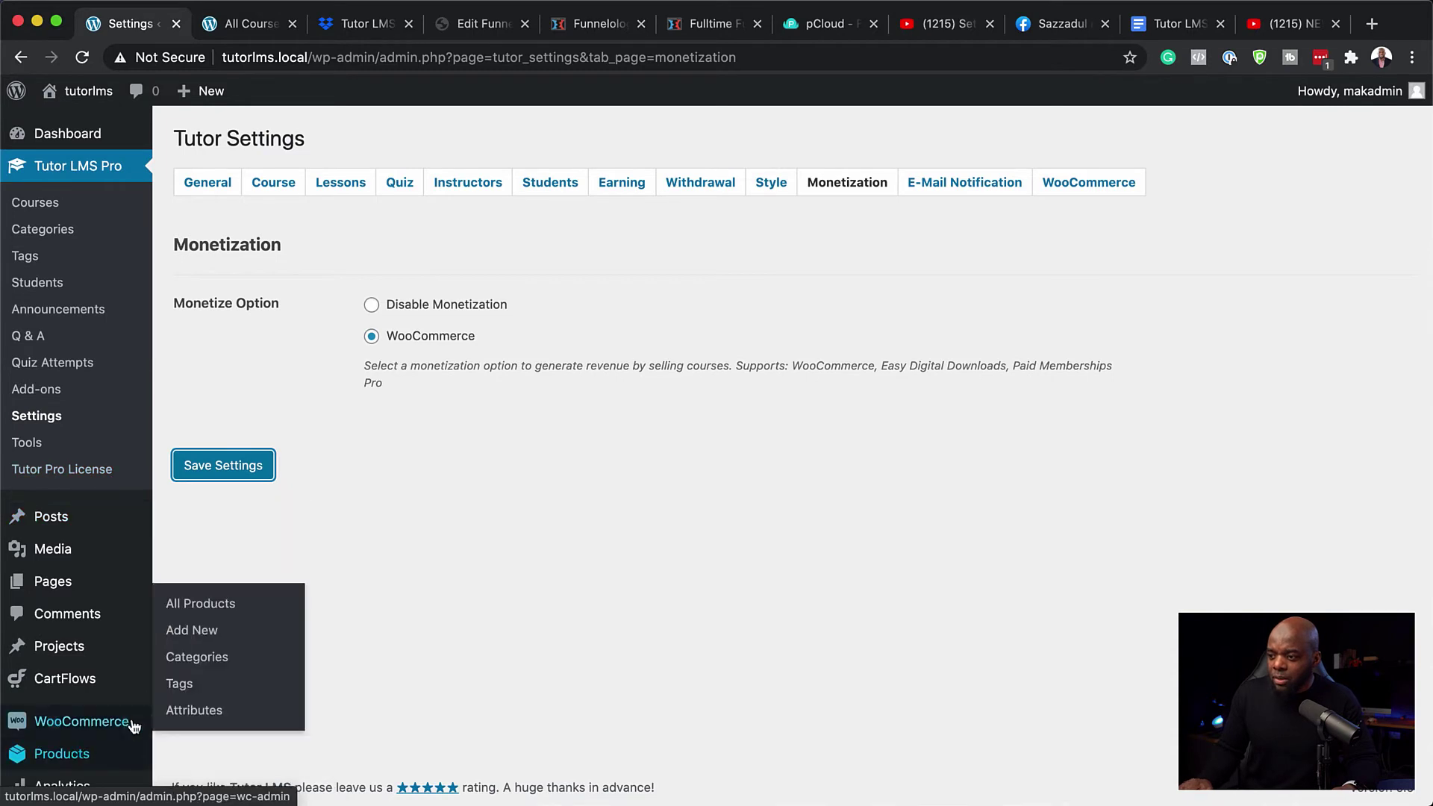
- Start a new WooCommerce product after checking the course title 'Business Mastery 101' in All Courses
left_click(82, 760)
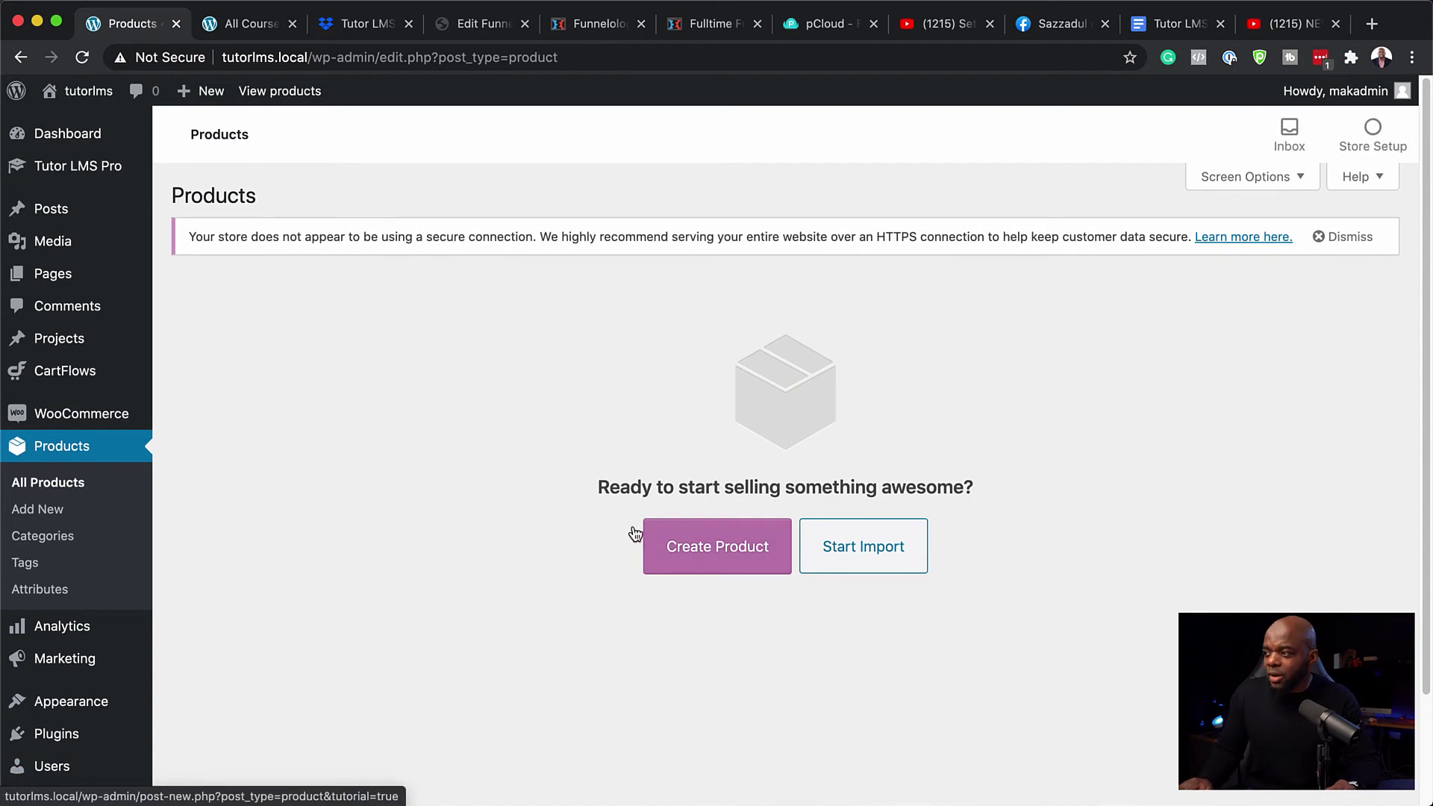
left_click(720, 560)
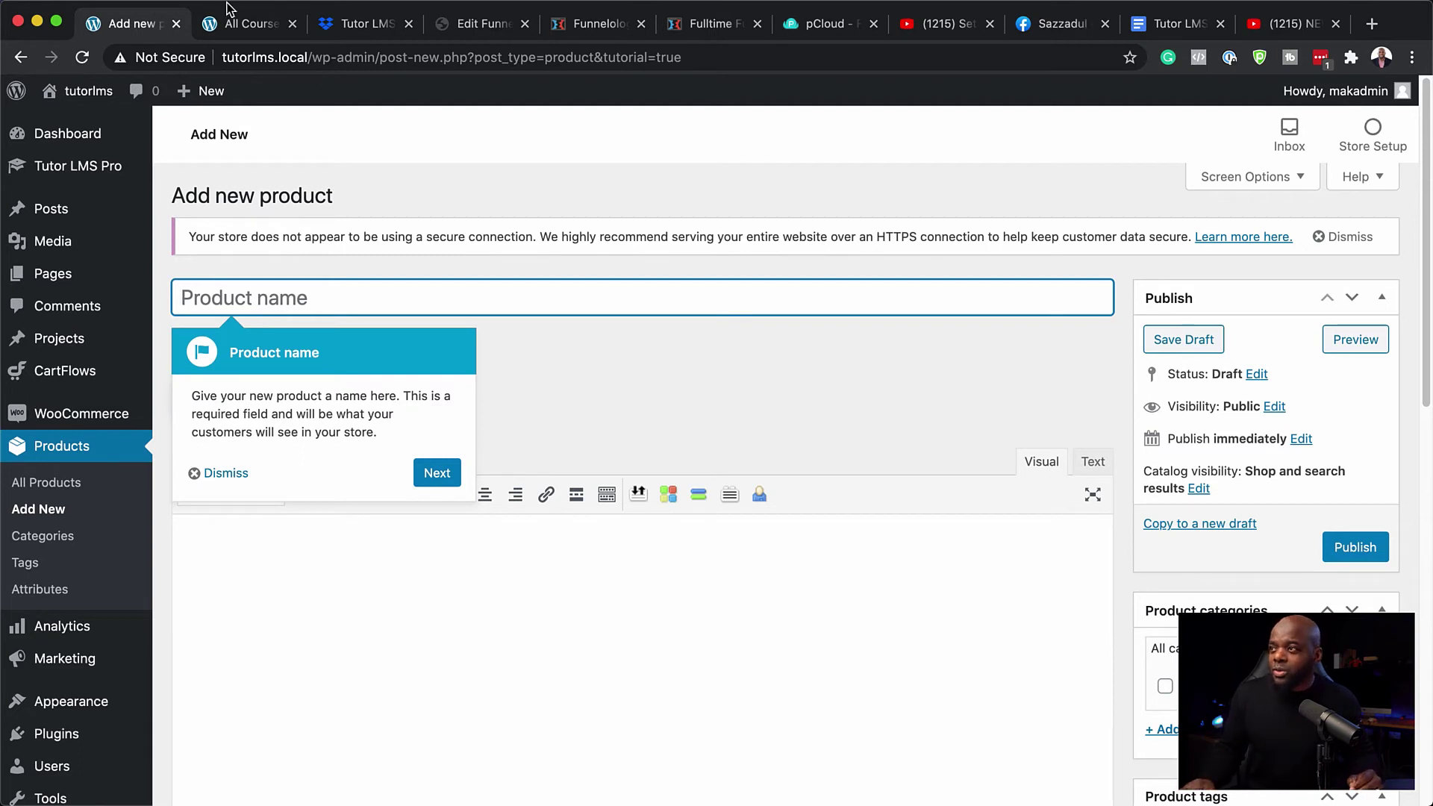
left_click(235, 26)
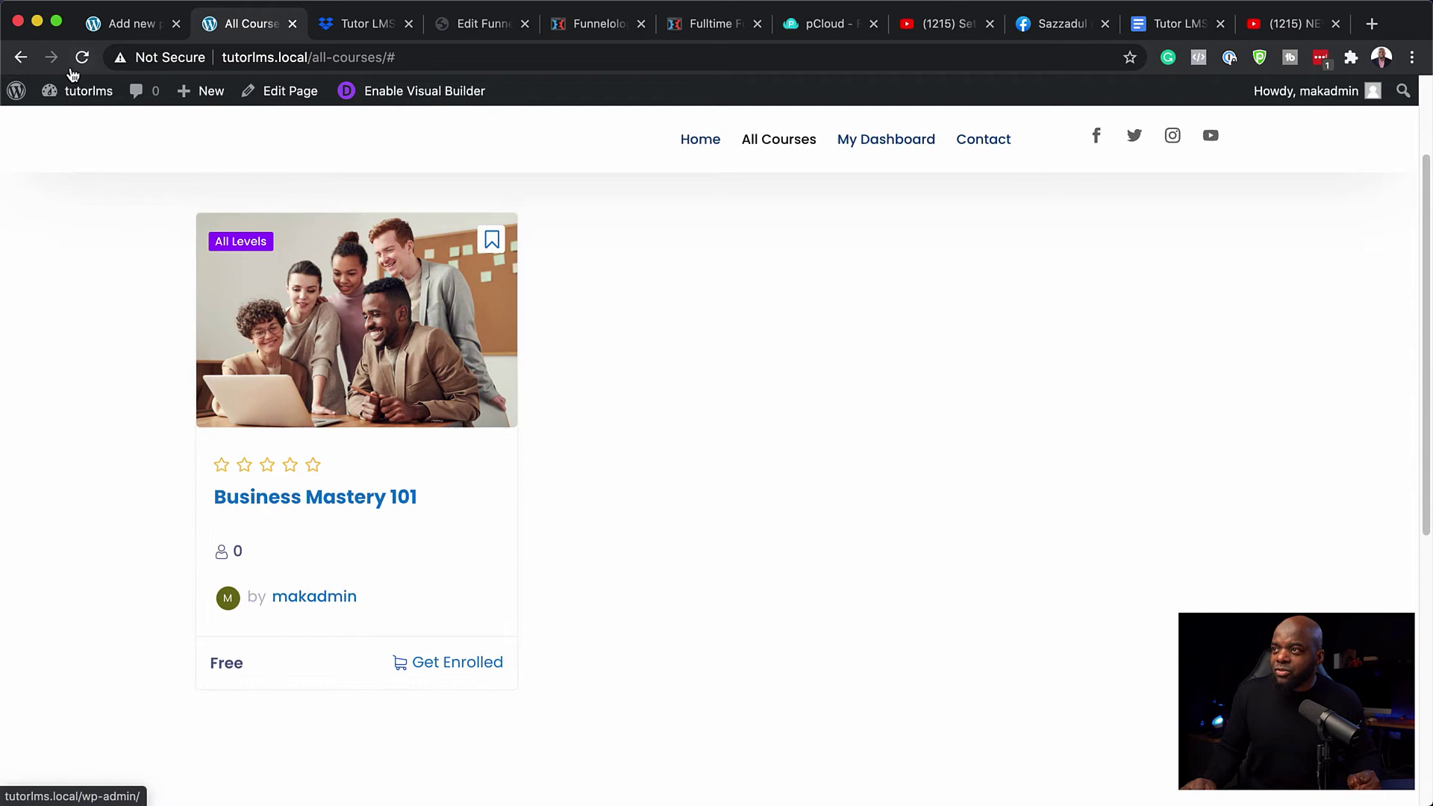
left_click(112, 24)
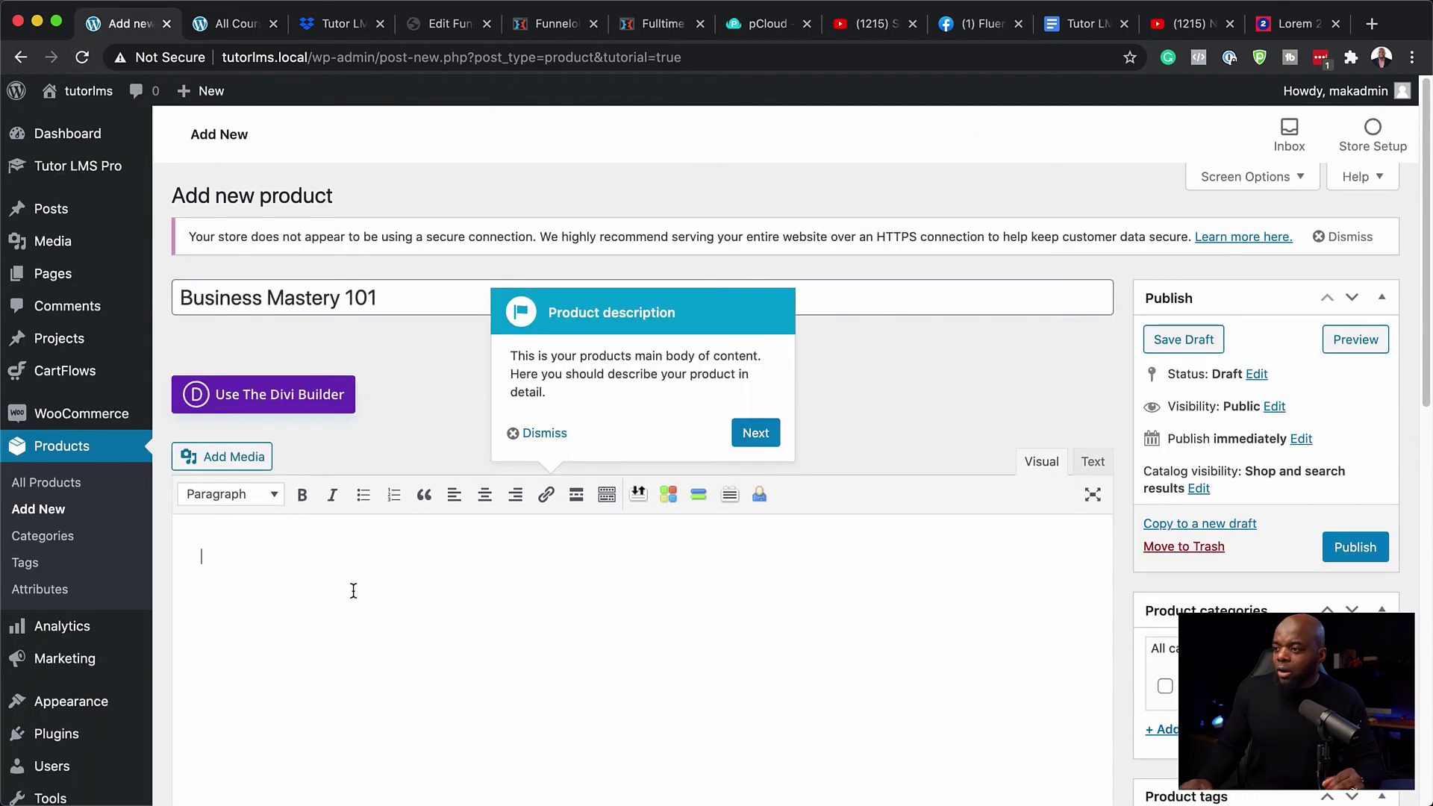
- Paste a placeholder description, tick Virtual, Downloadable and For Tutor, and set regular price 97
scroll(353, 557, "down", 5)
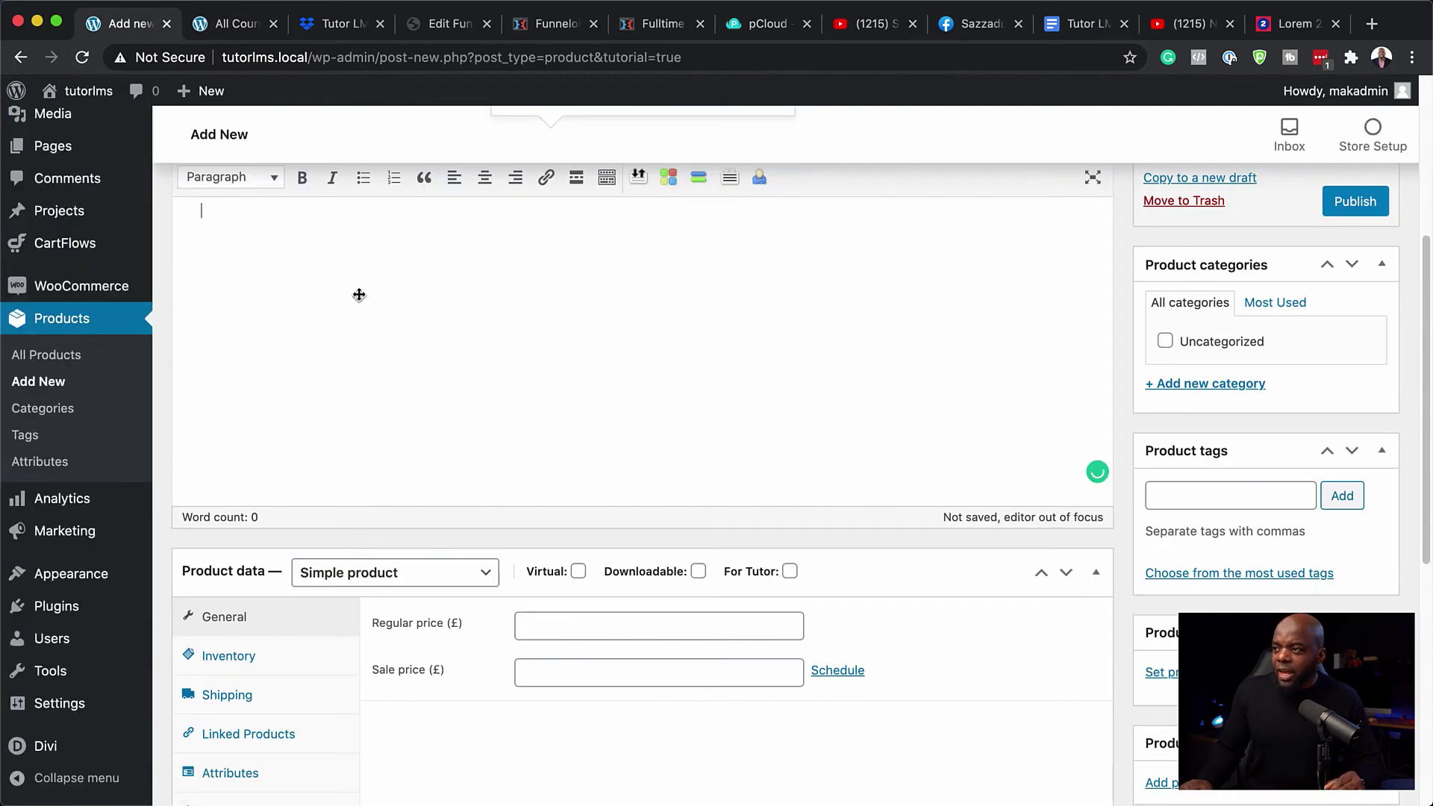
type("Lorem ipsum dolor sit amet, consectetuer adipiscing elit. Donec odio. Quisque volutpat mattis eros. Nullam malesuada erat ut turpis. Suspendisse urna nibh, viverra non, semper suscipit, posuere a, pede.")
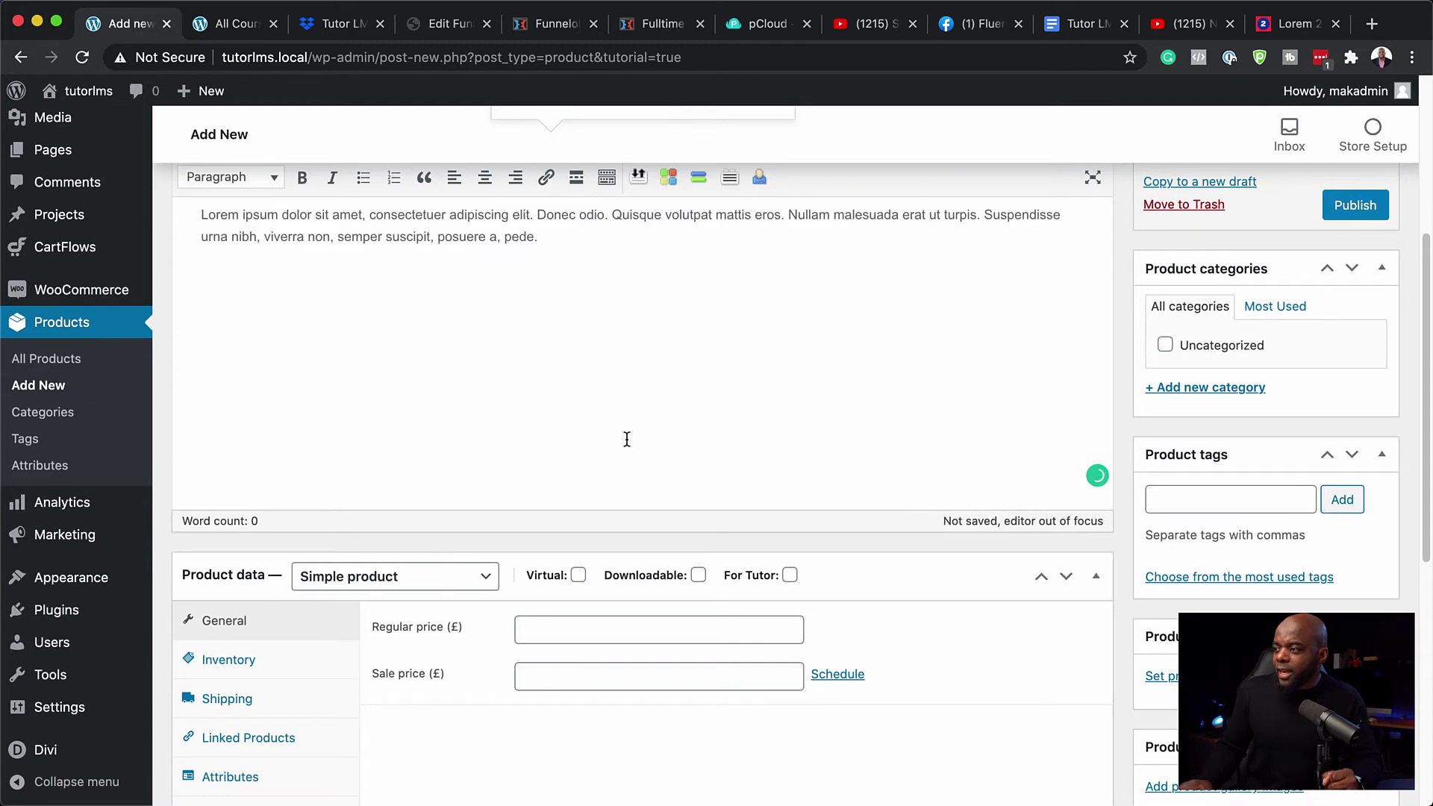
scroll(590, 568, "down", 2)
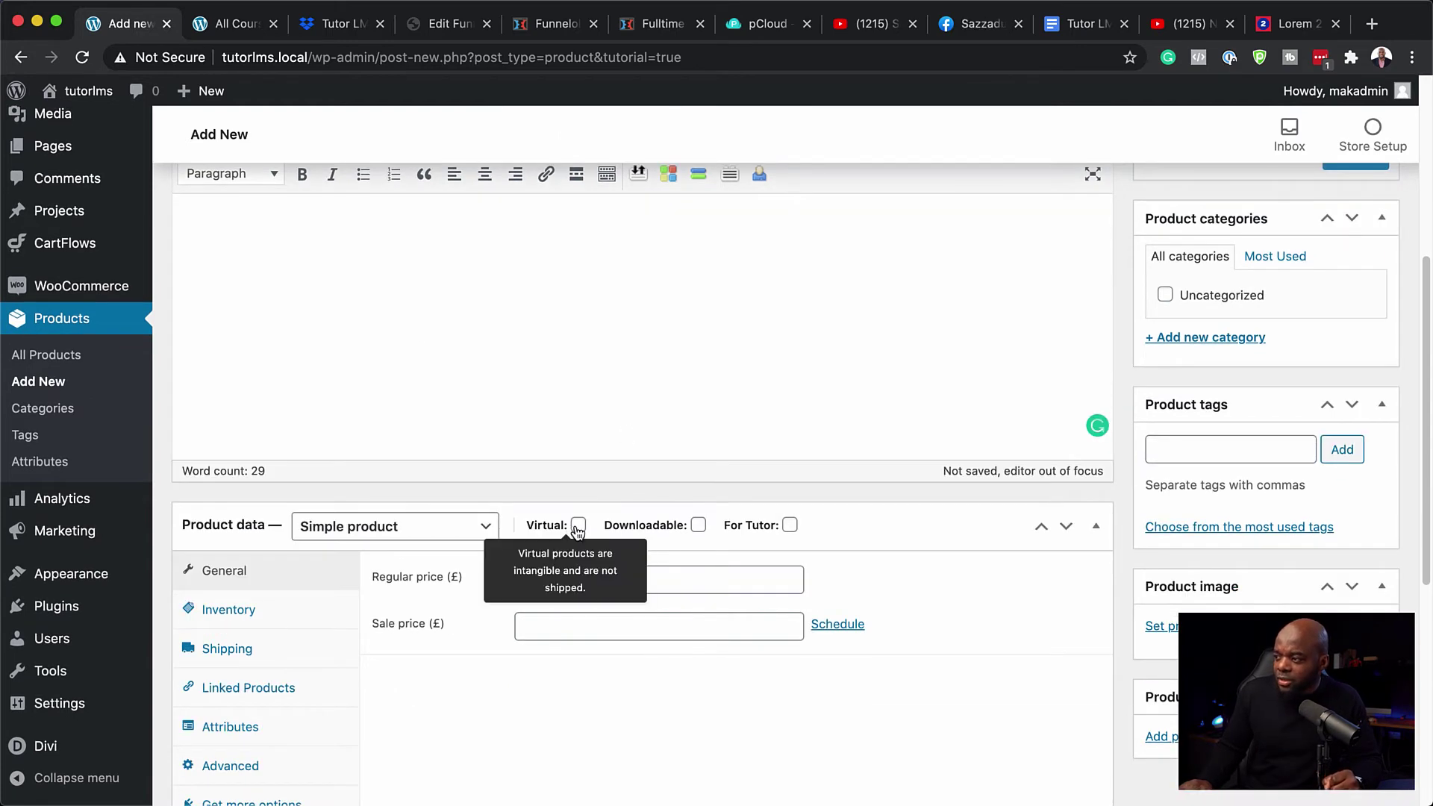
left_click(579, 526)
left_click(699, 527)
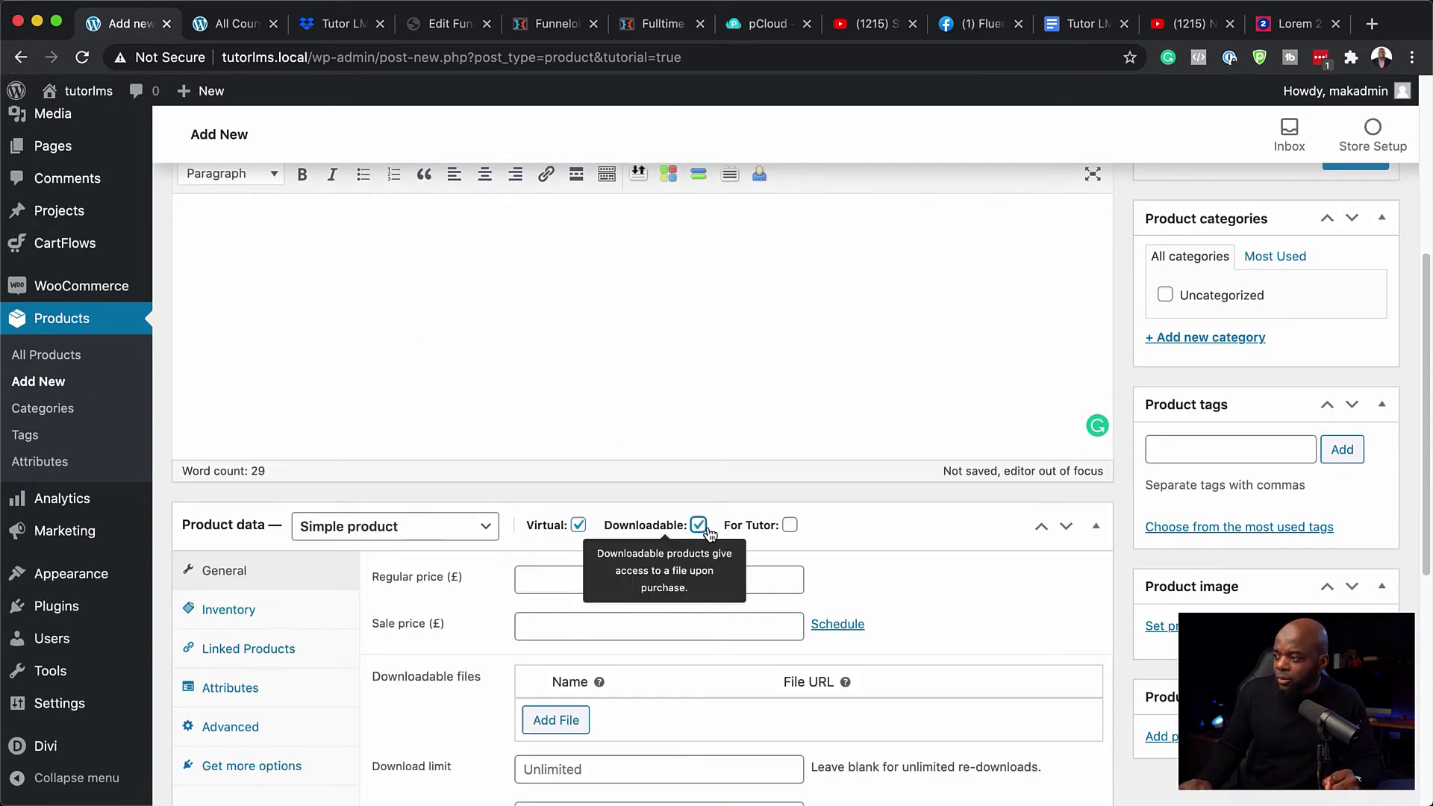
left_click(790, 525)
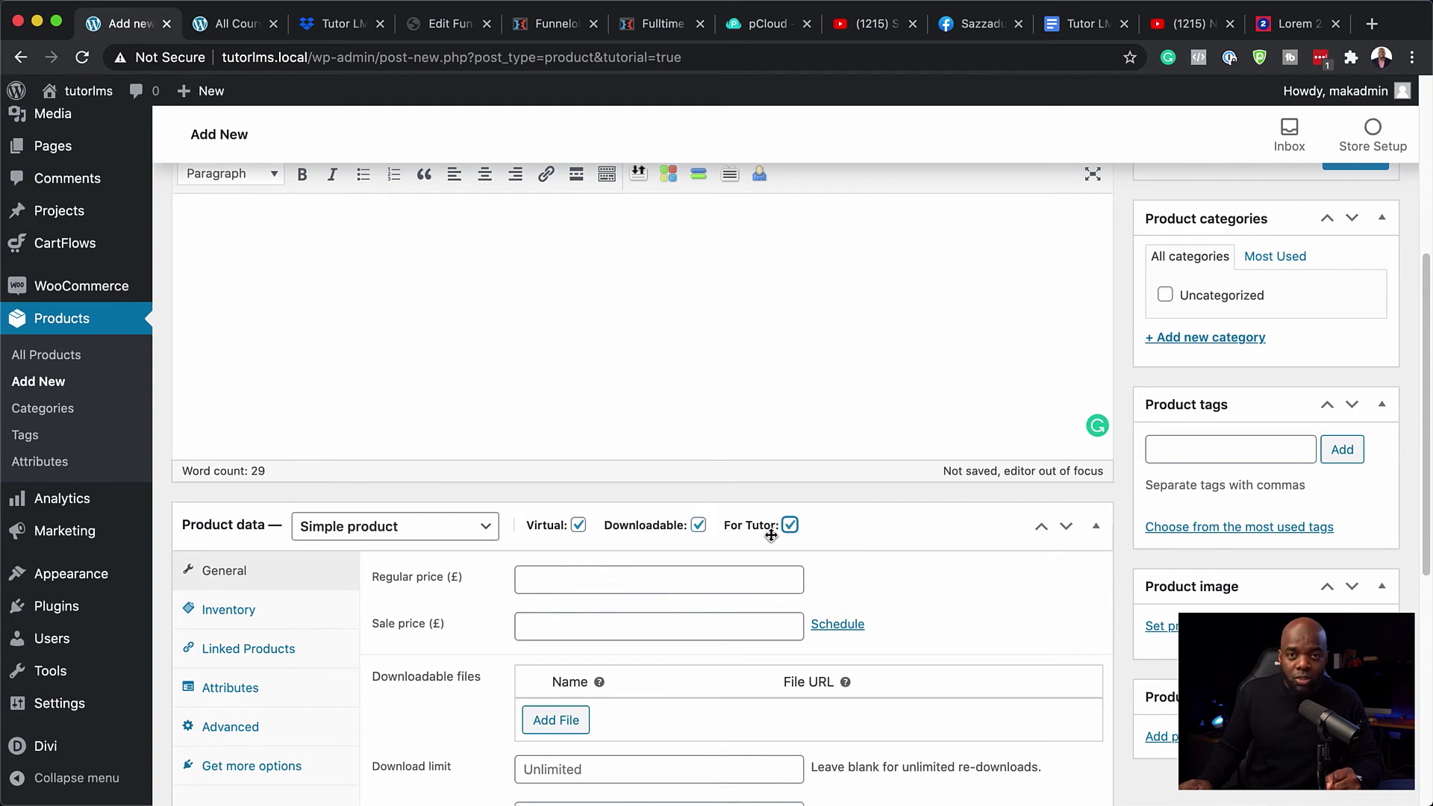
scroll(591, 609, "down", 2)
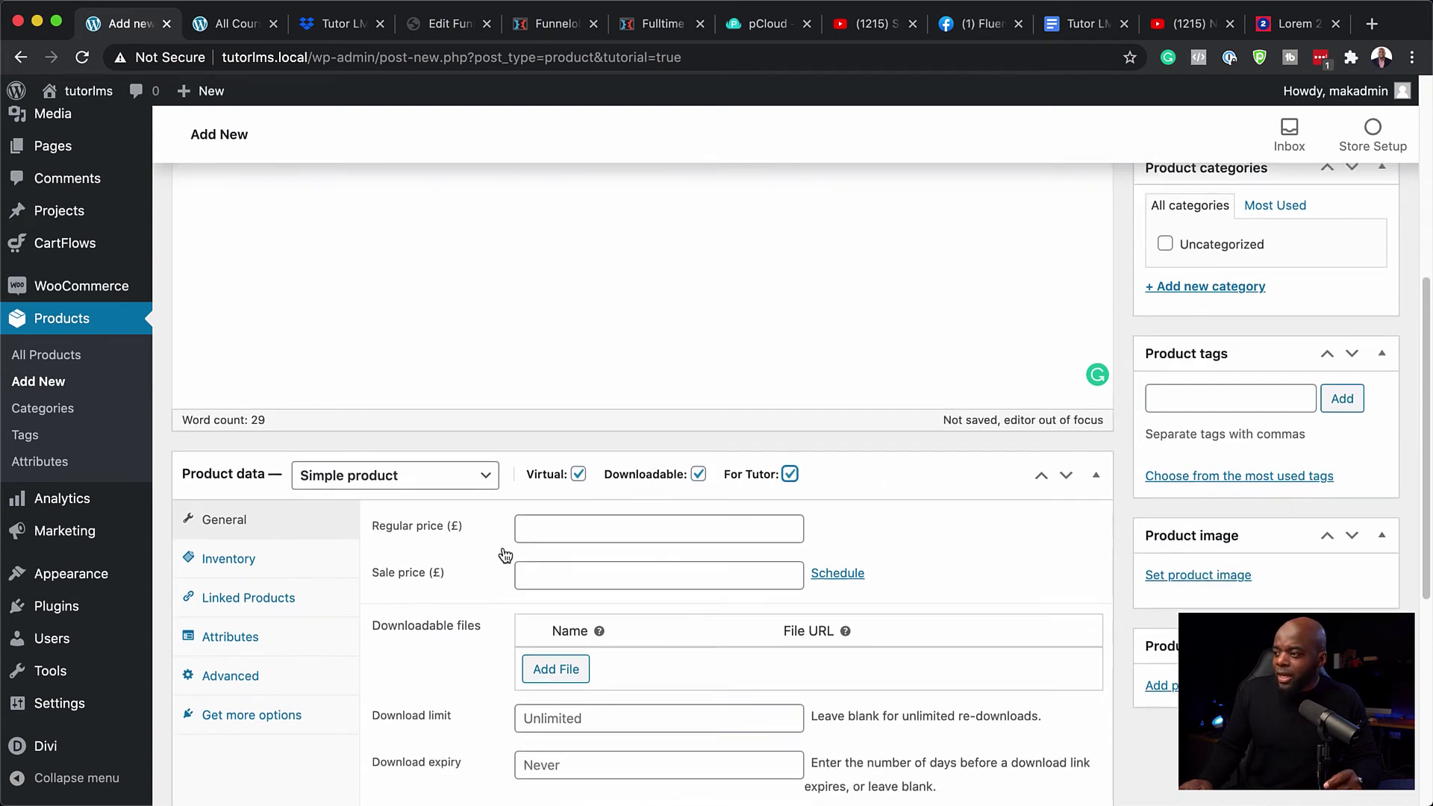
left_click(552, 526)
type("97")
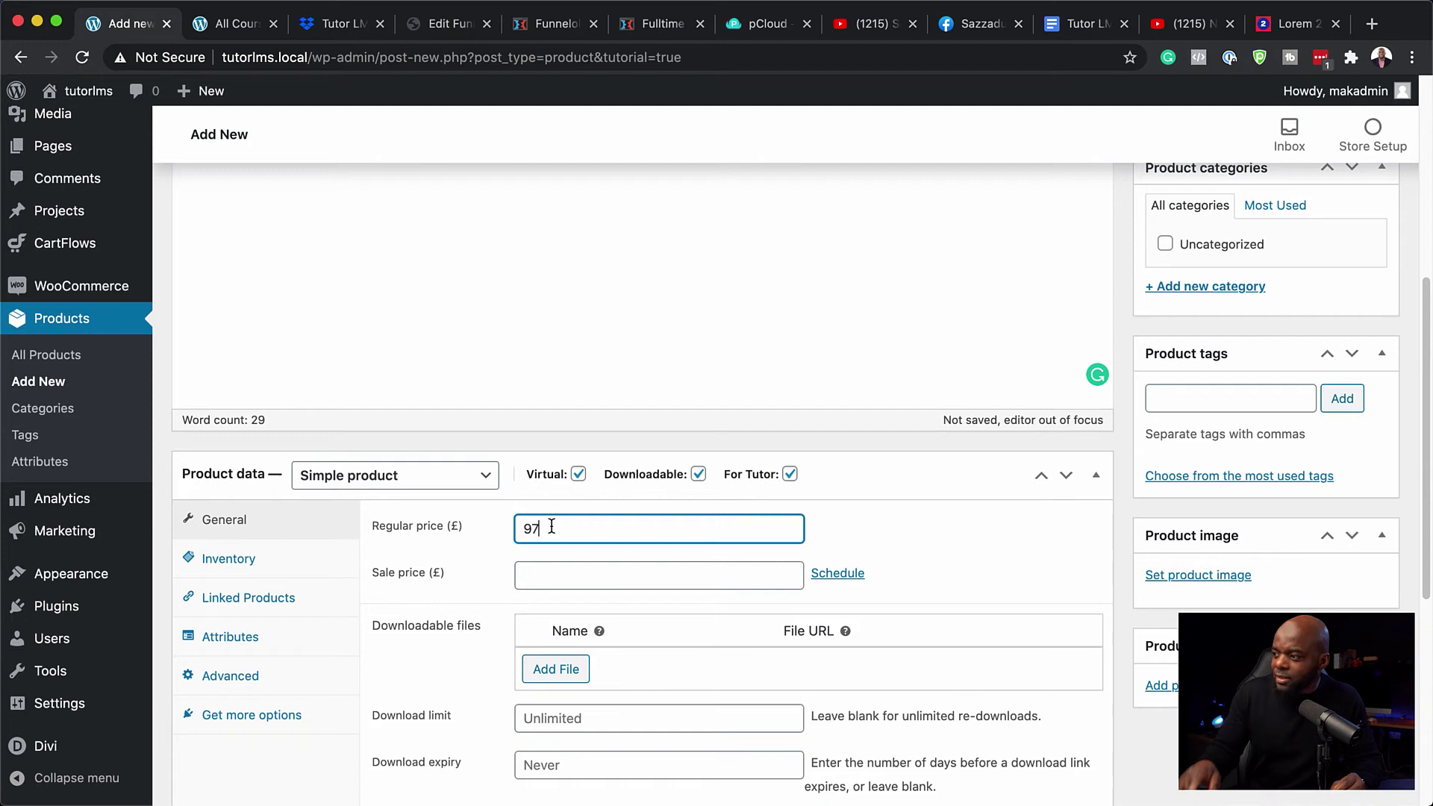
- Set the group-at-laptop photo as the product image and publish the product
left_click(1197, 576)
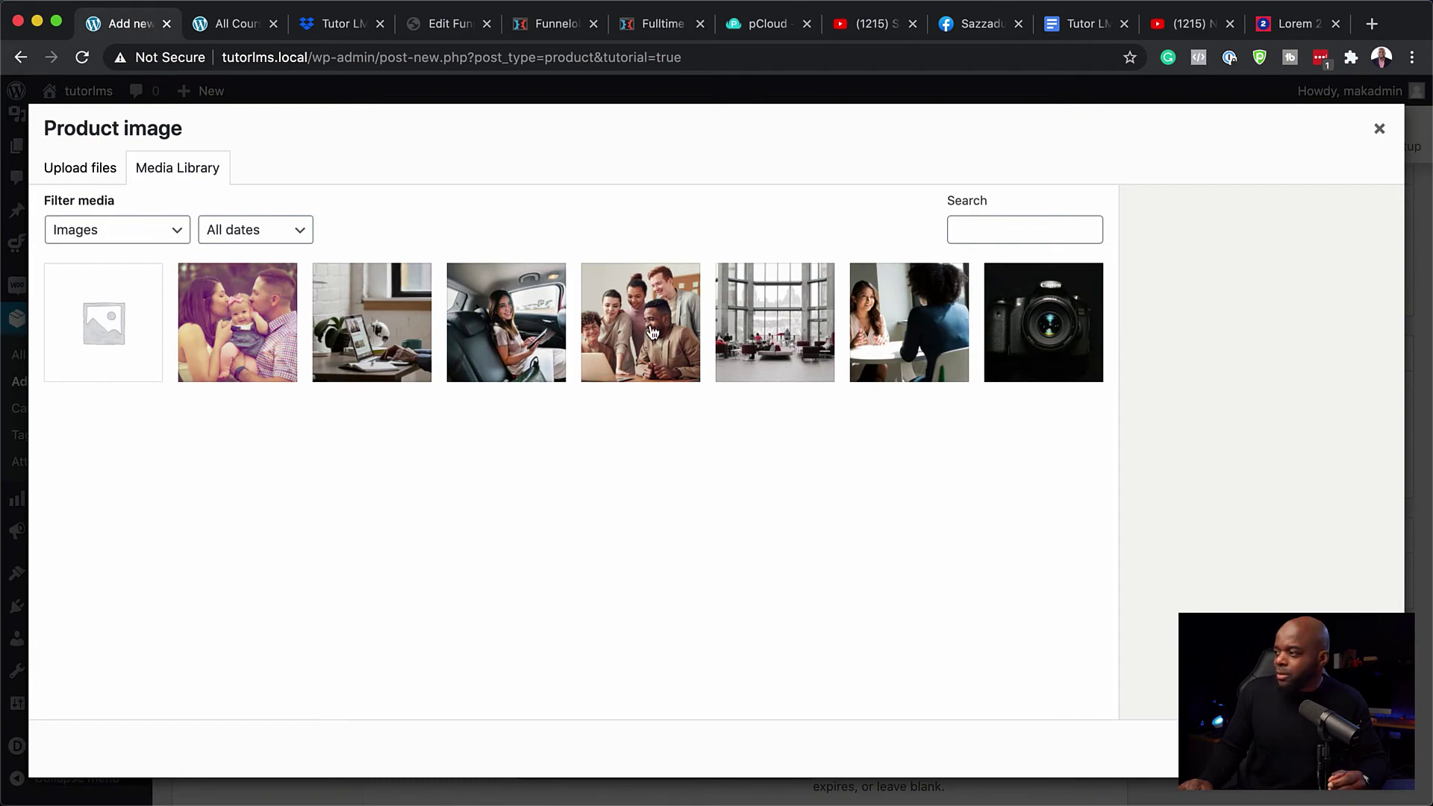
left_click(653, 332)
key("Escape")
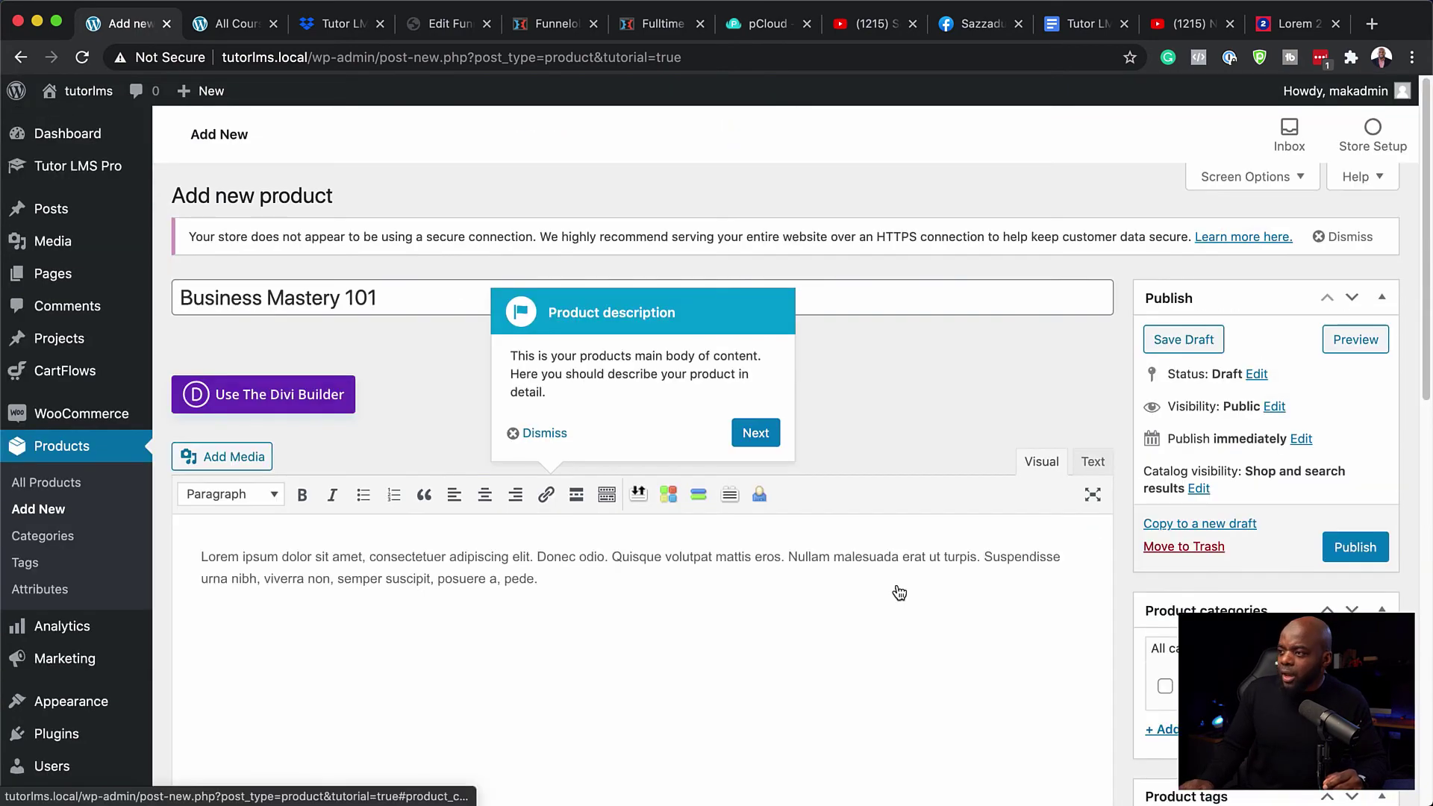
scroll(691, 545, "down", 10)
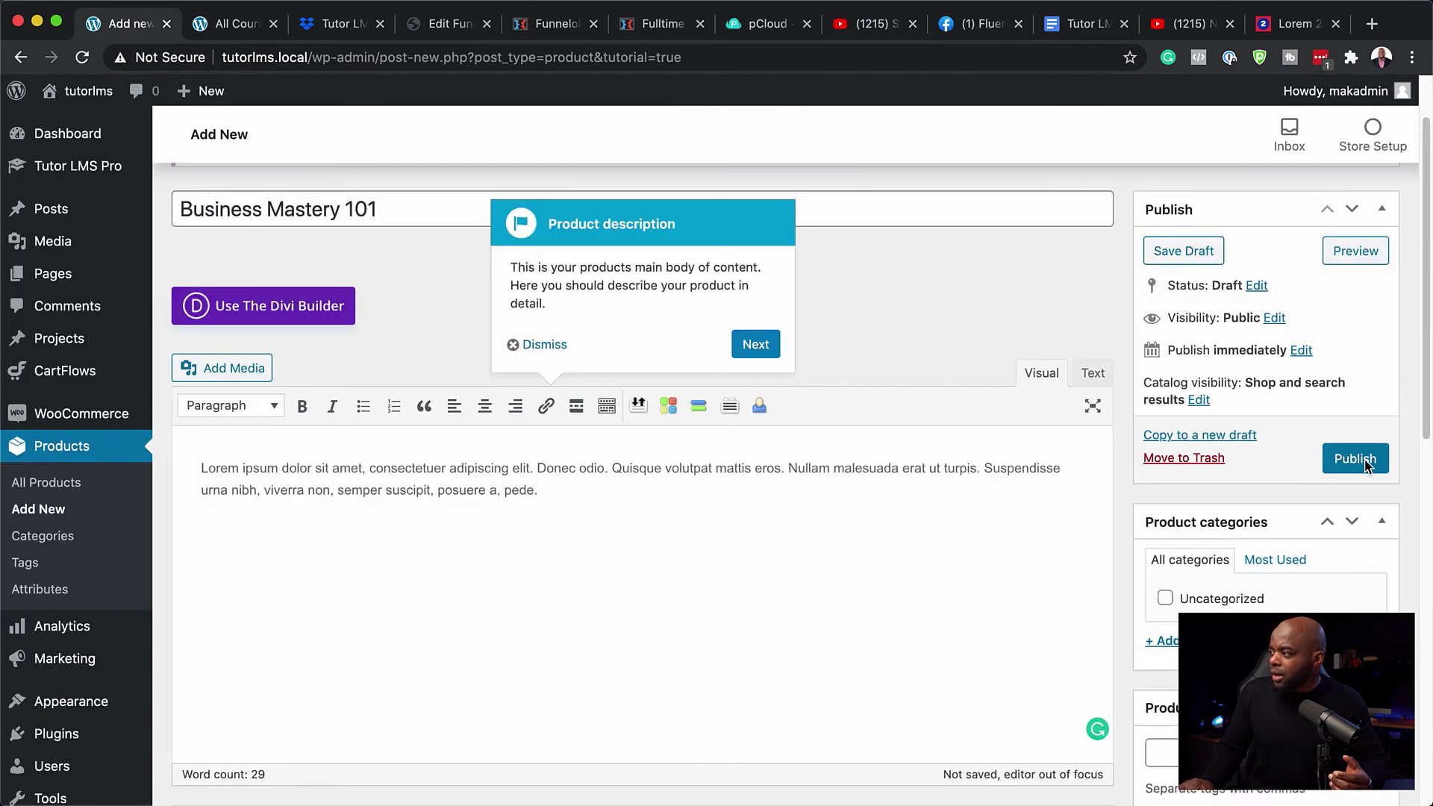
left_click(1354, 458)
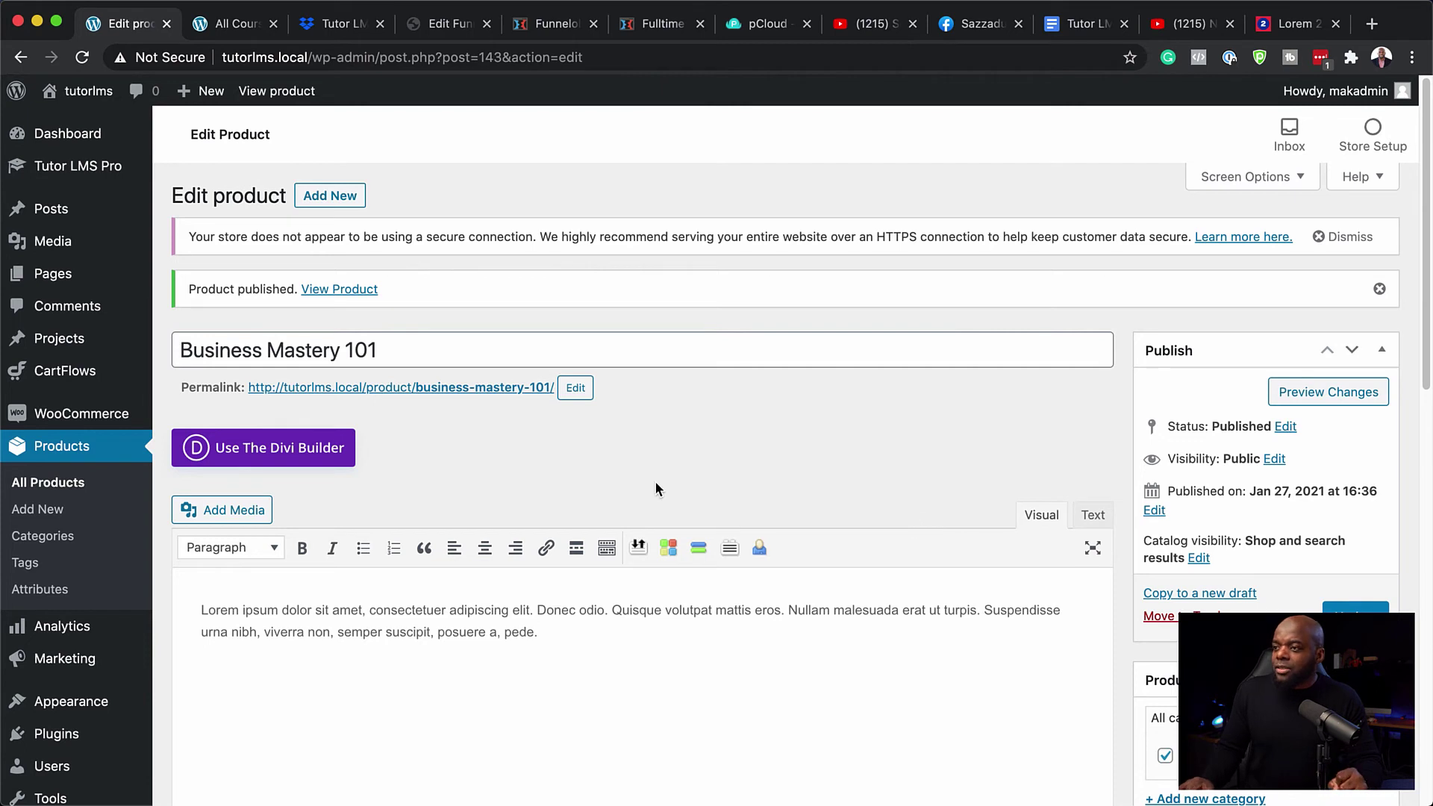
mouse_move(98, 423)
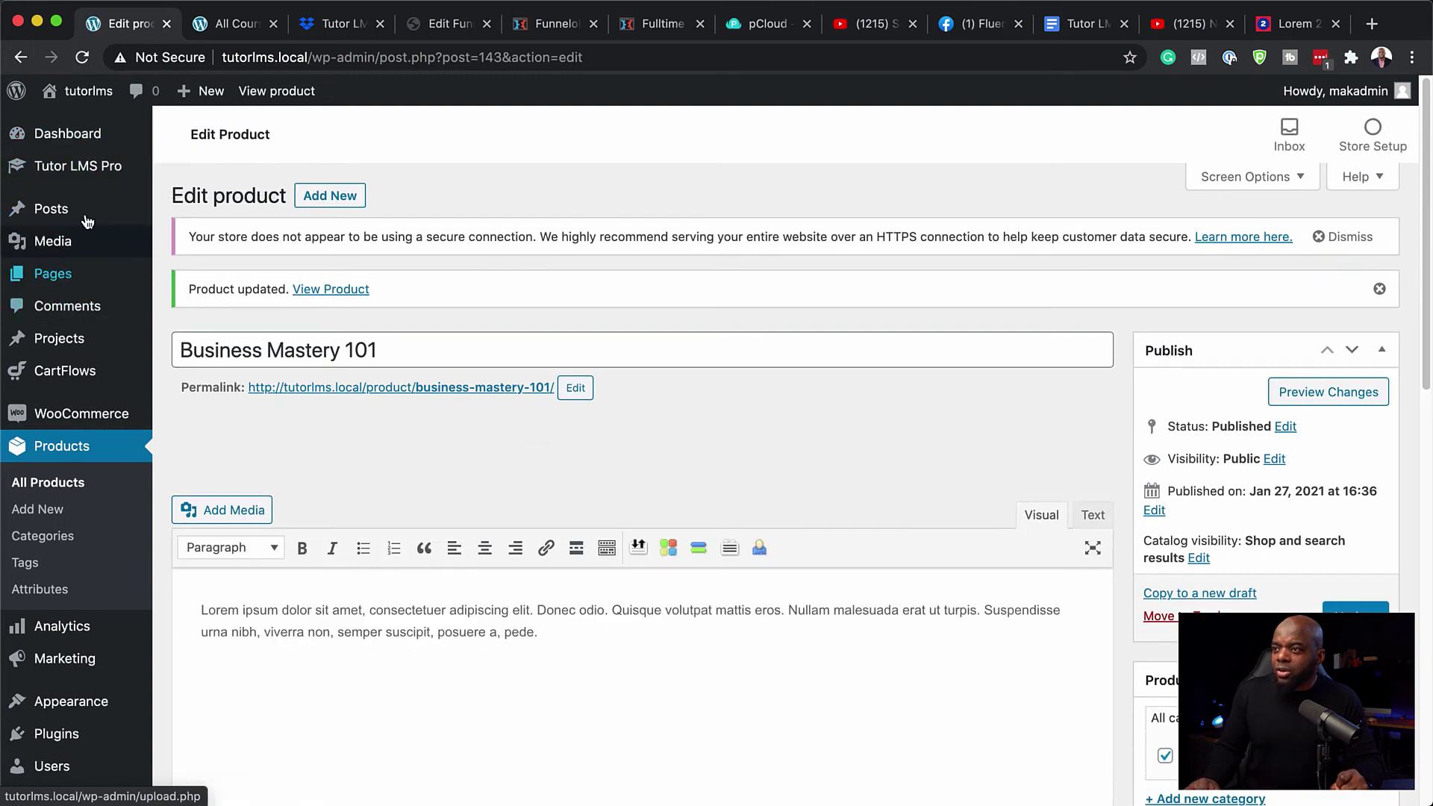
- Attach the Business Mastery 101 product to the course, set Course Type to Paid, and update
left_click(187, 166)
left_click(227, 322)
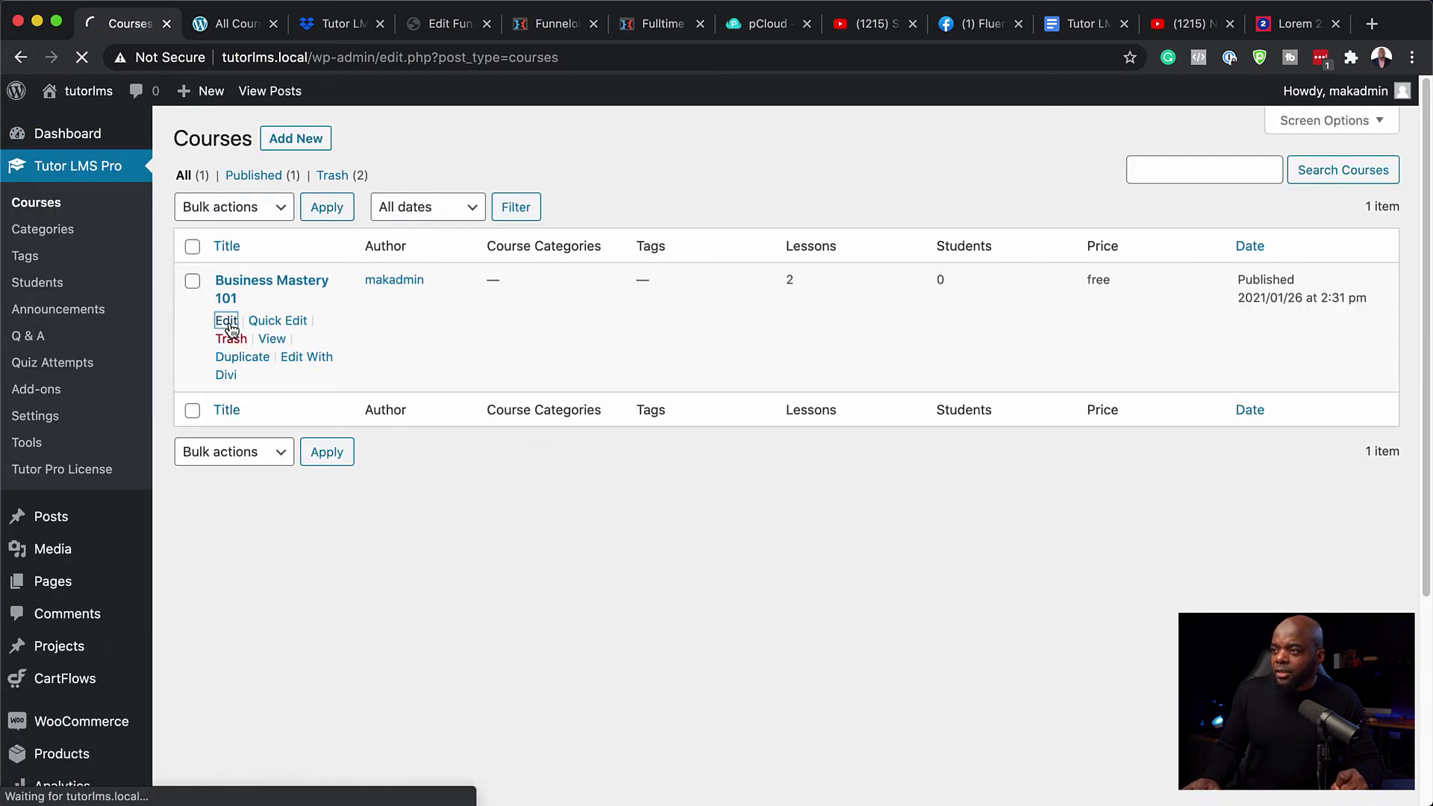
scroll(362, 451, "down", 3)
scroll(363, 450, "down", 5)
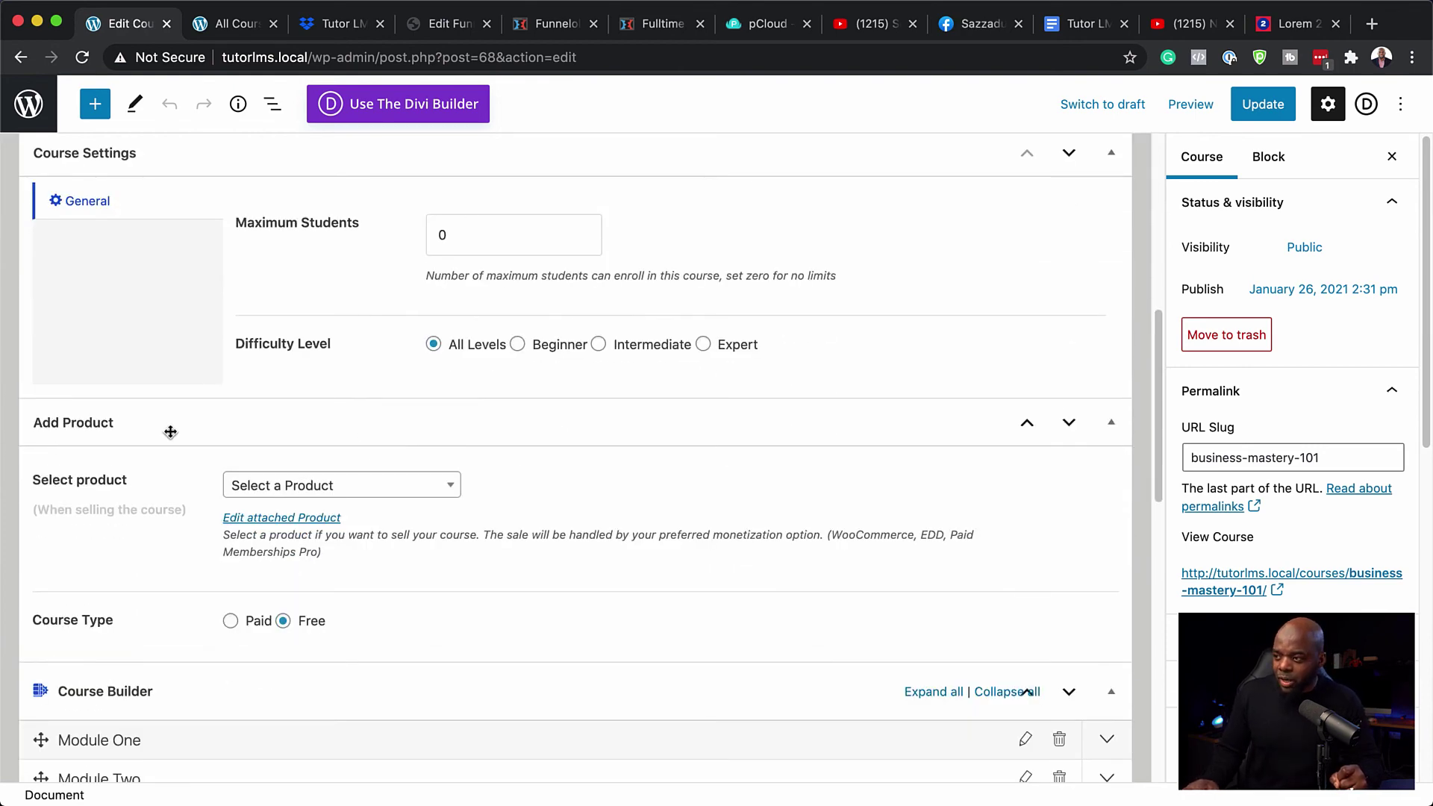
left_click(329, 493)
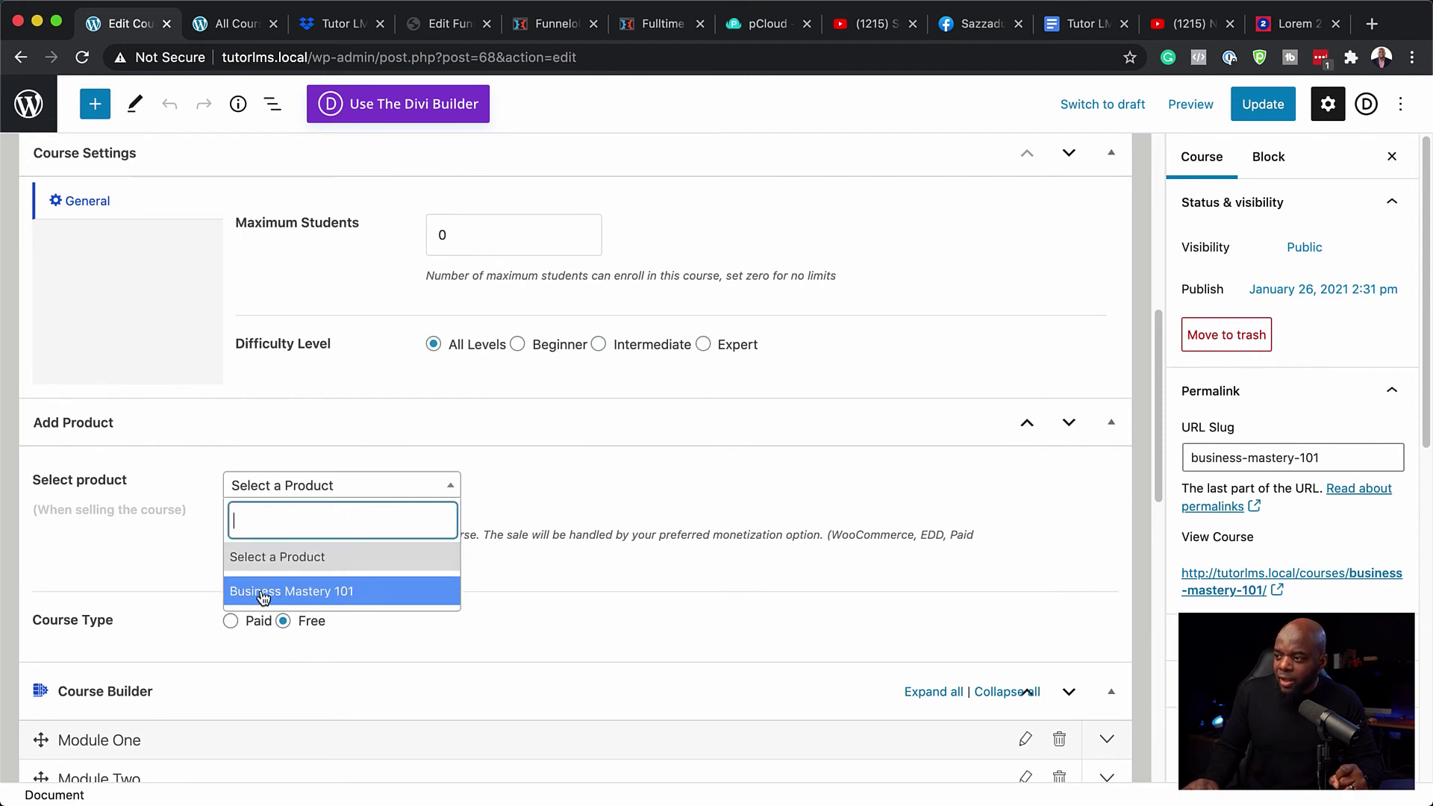
left_click(383, 599)
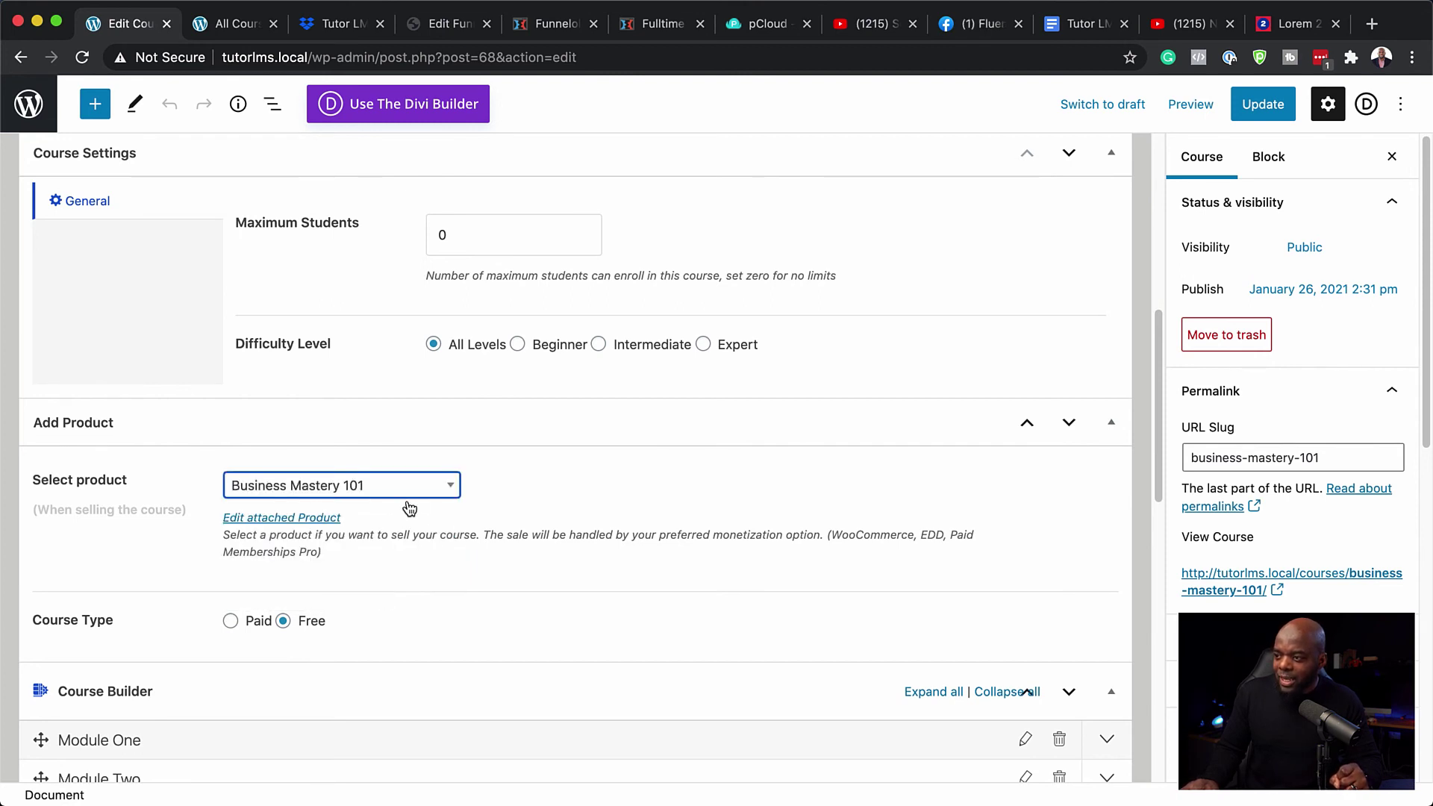
left_click(232, 623)
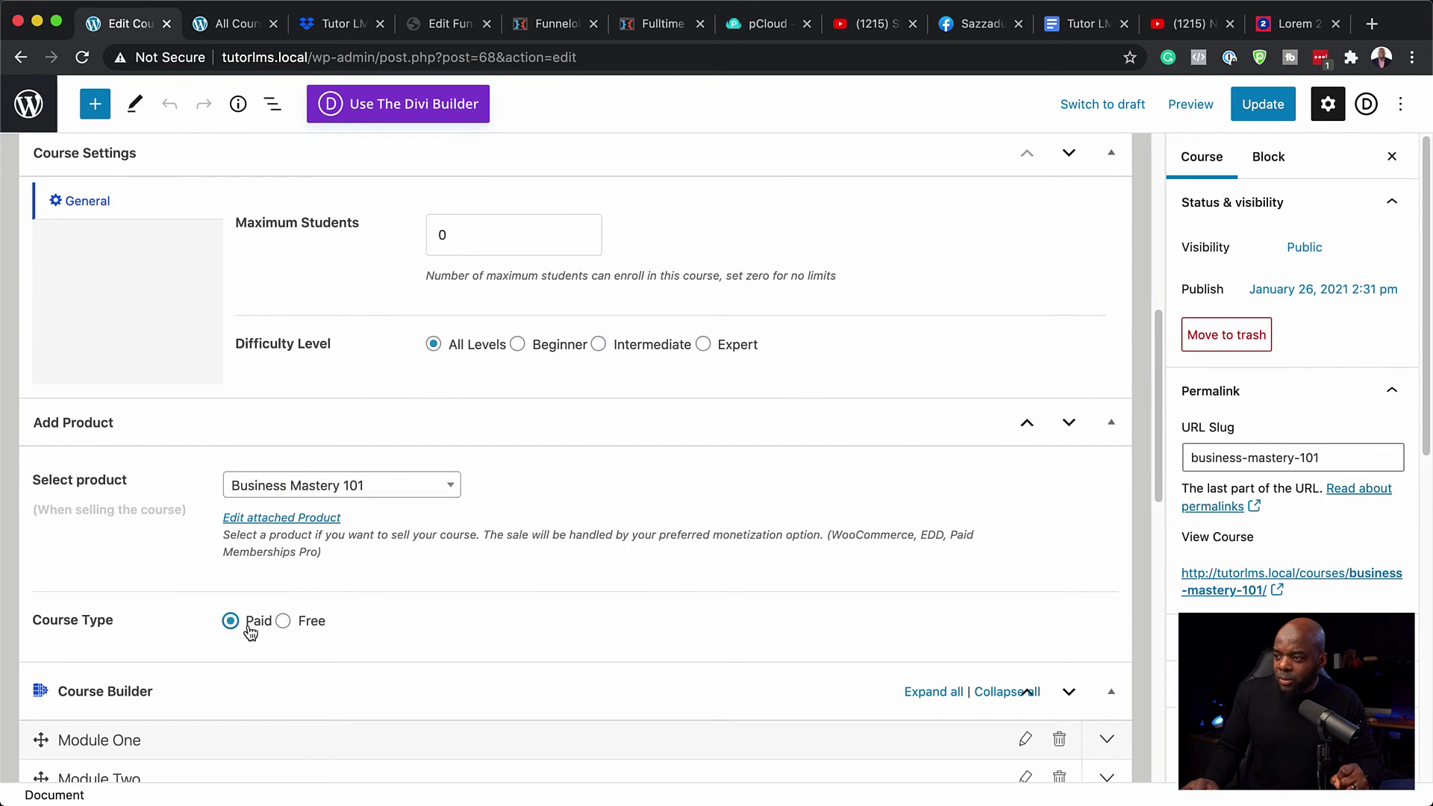
left_click(1269, 107)
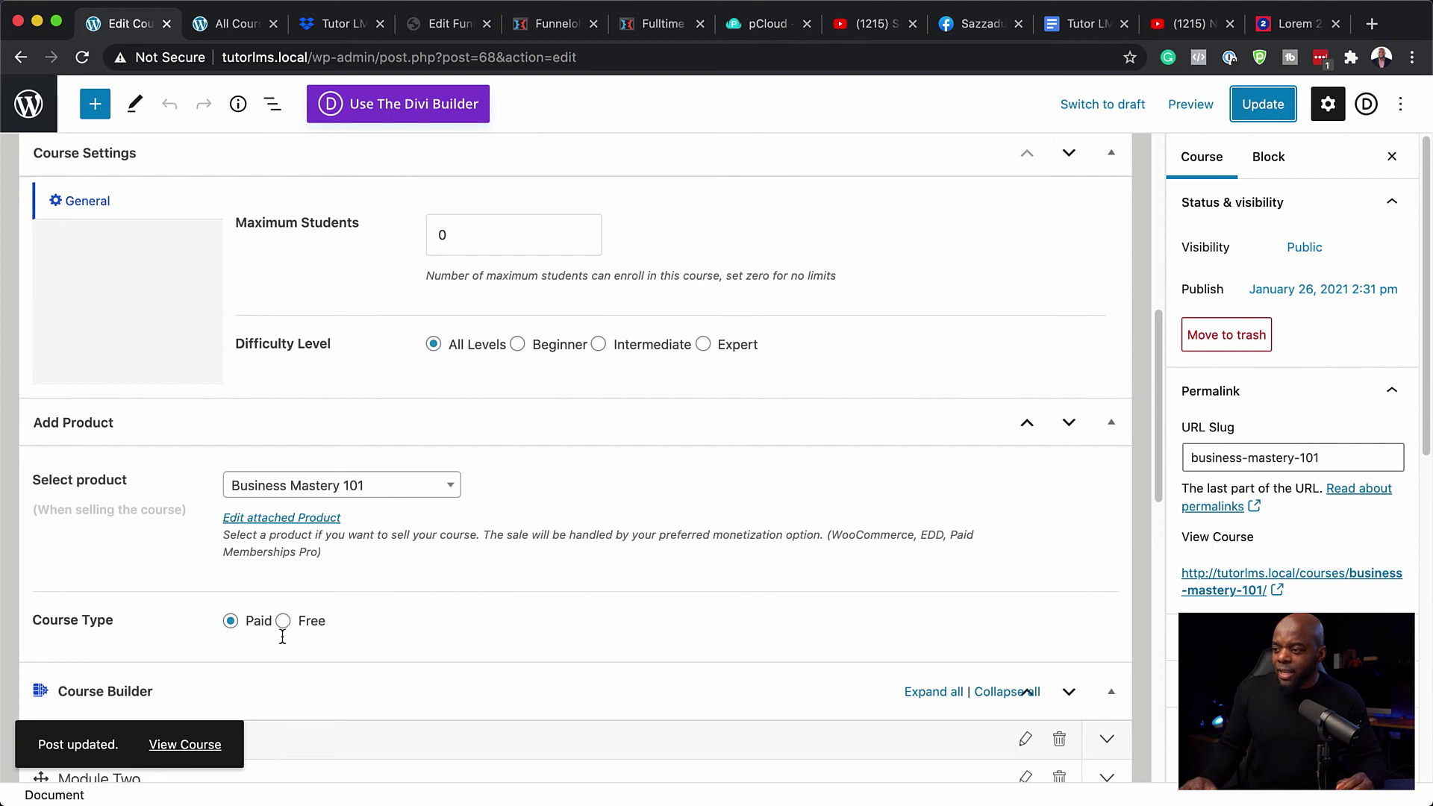
- View the live Business Mastery 101 course page and add the £97.00 course to the cart
left_click(206, 746)
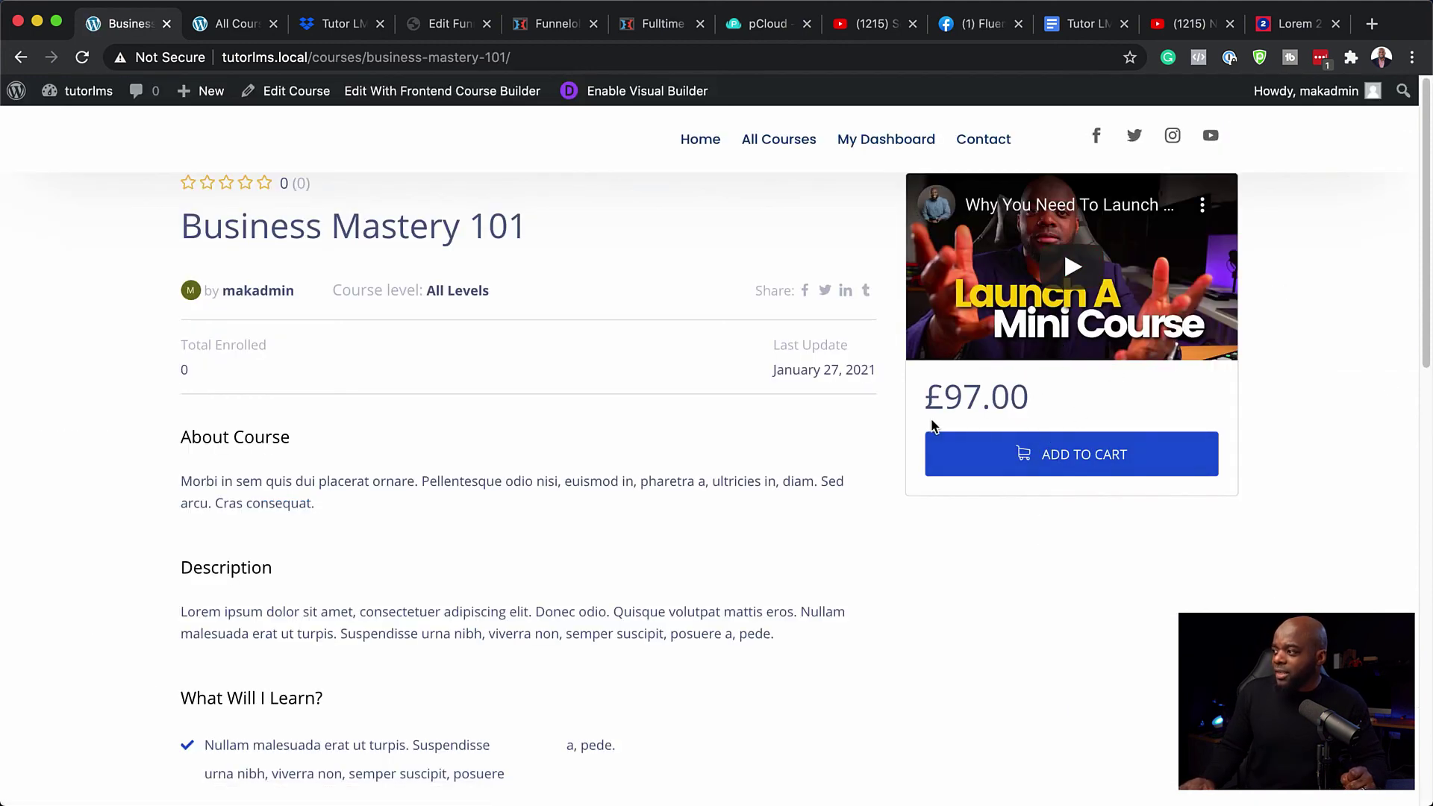
left_click(1069, 463)
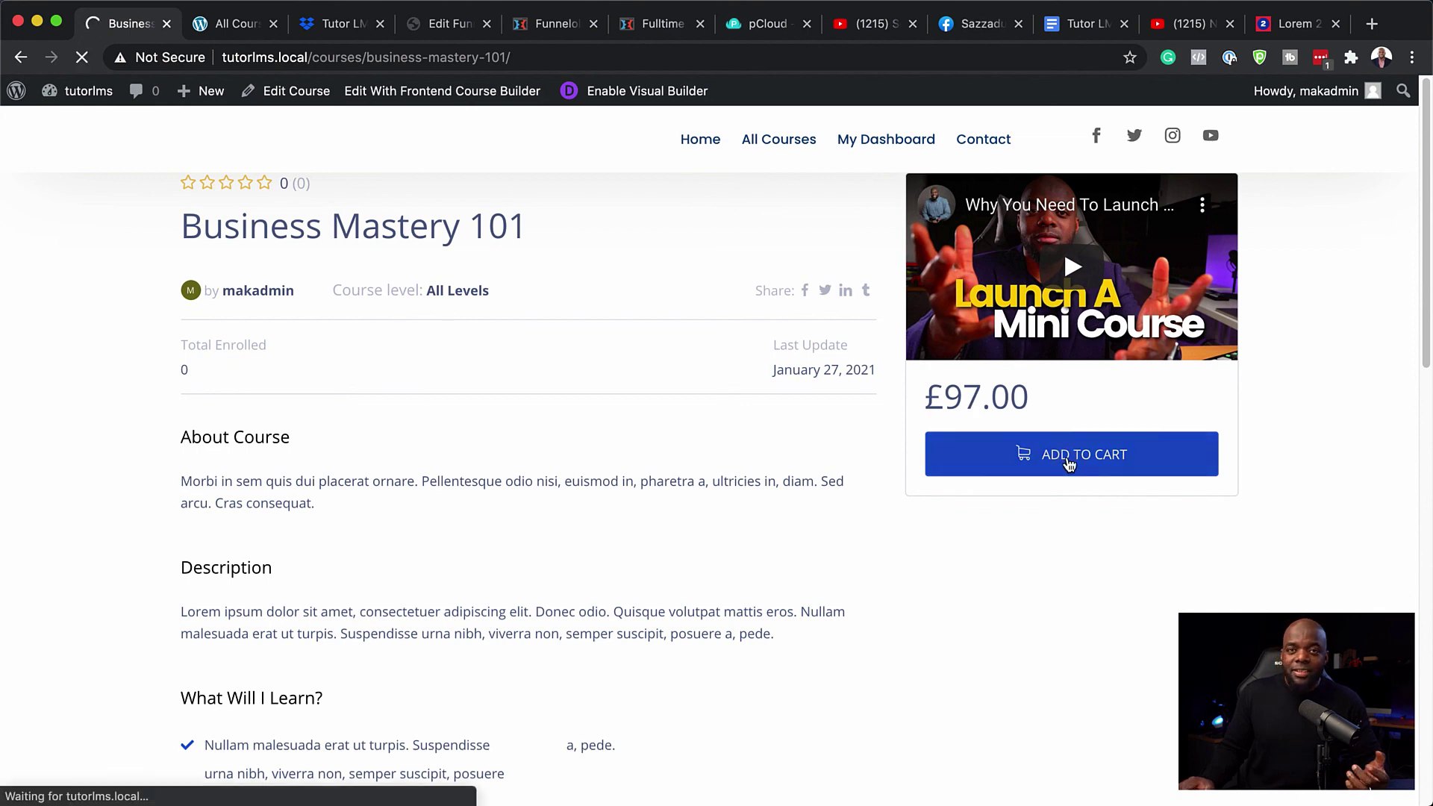